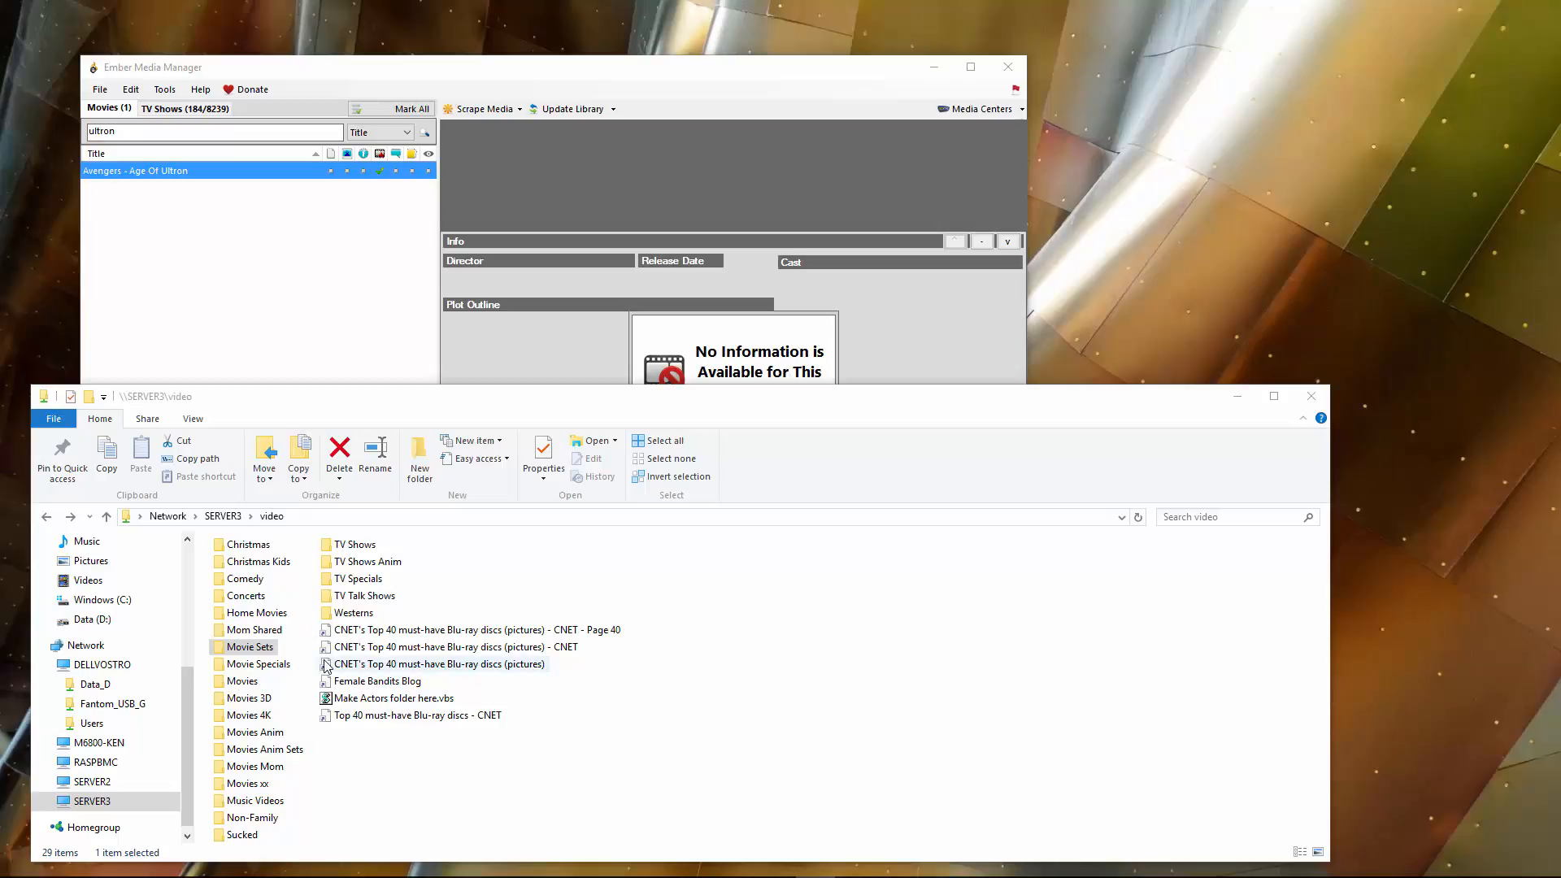
- Open the Avengers - Age of Ultron (2015) folder inside Marvel's The Avengers Collection in Movie Sets
double_click(259, 648)
click(271, 656)
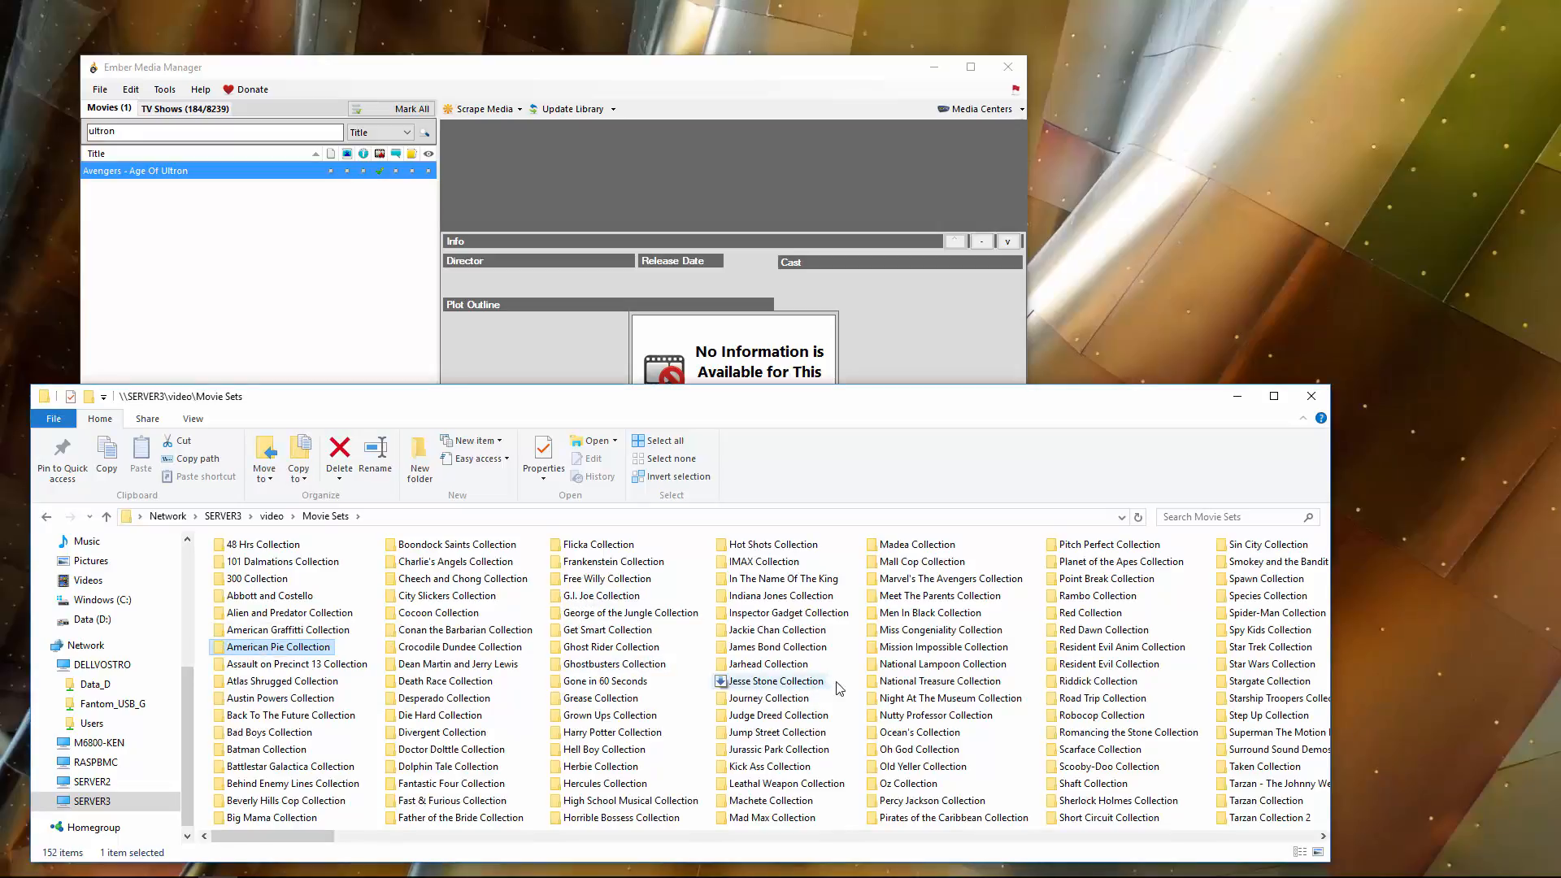
double_click(939, 580)
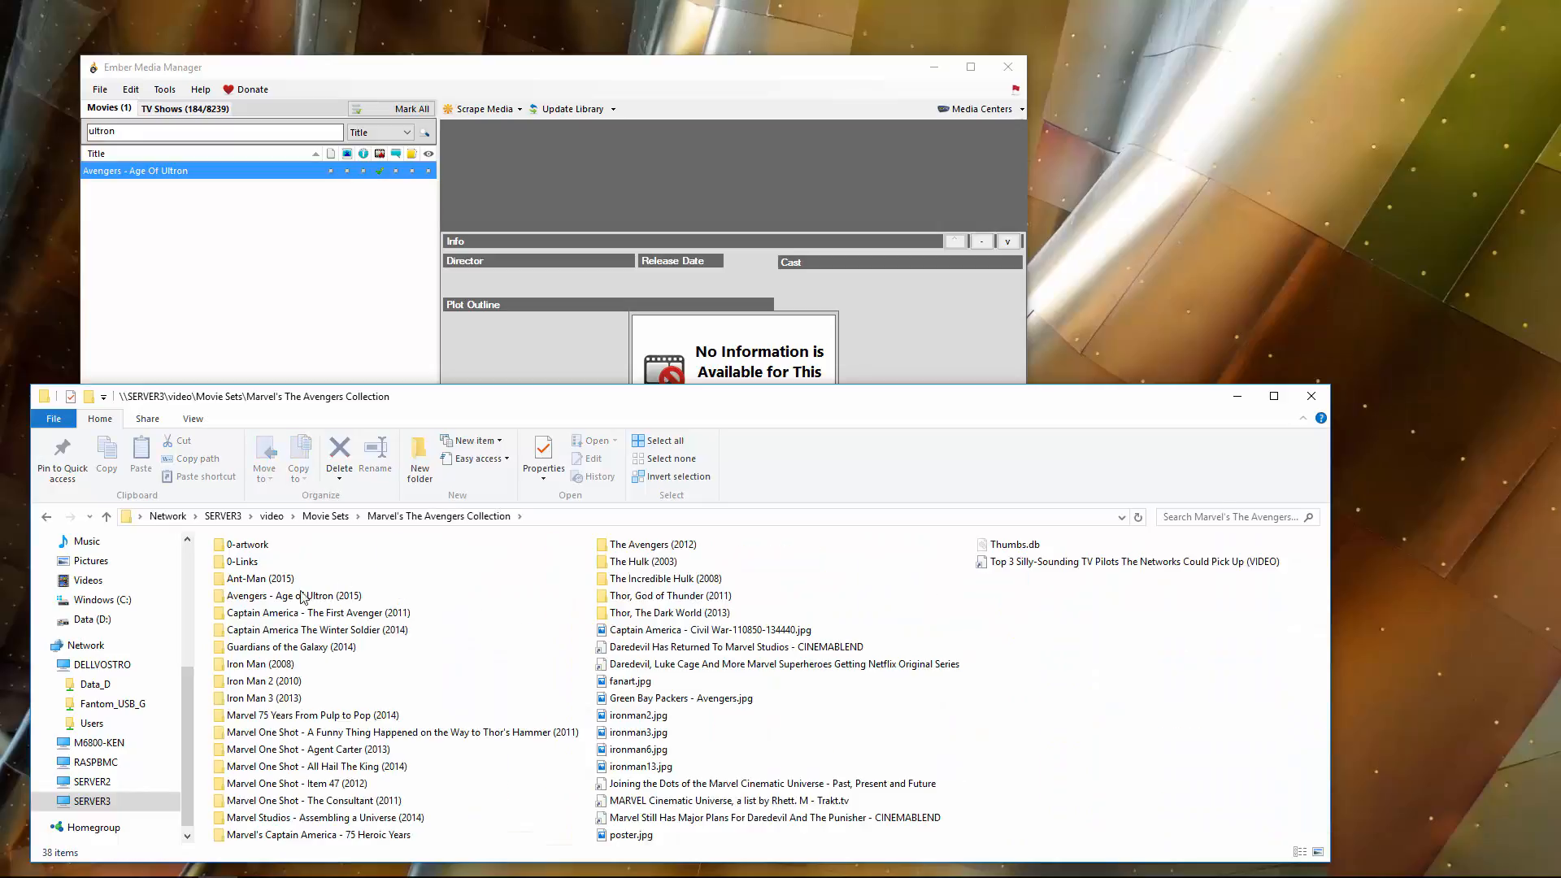
double_click(348, 599)
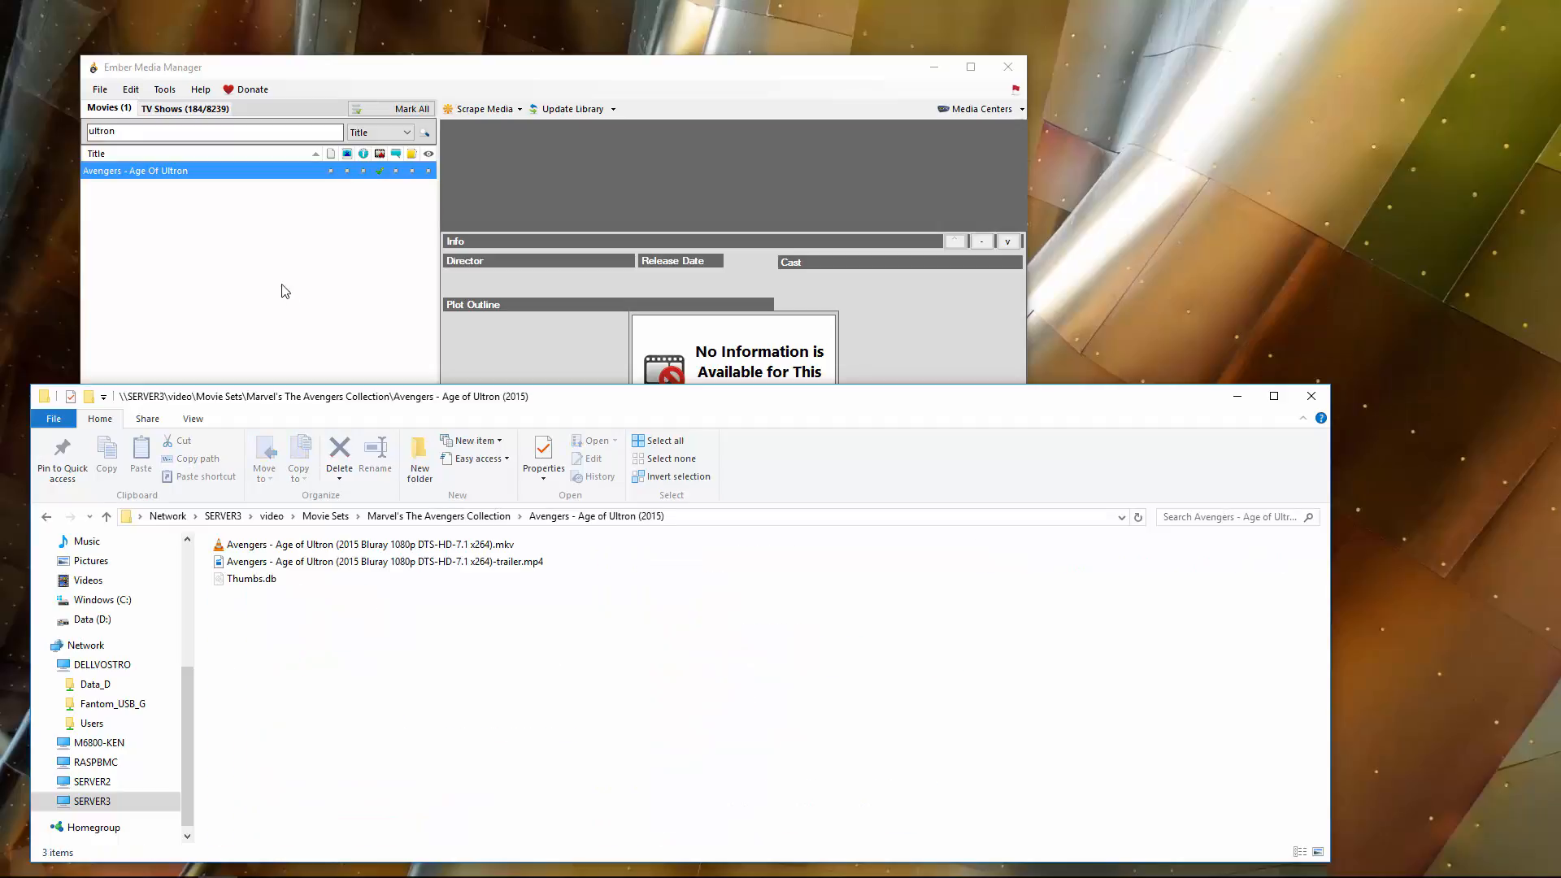
- Switch to Ember Media Manager, maximize its window, and look over the library update options for movies
double_click(363, 68)
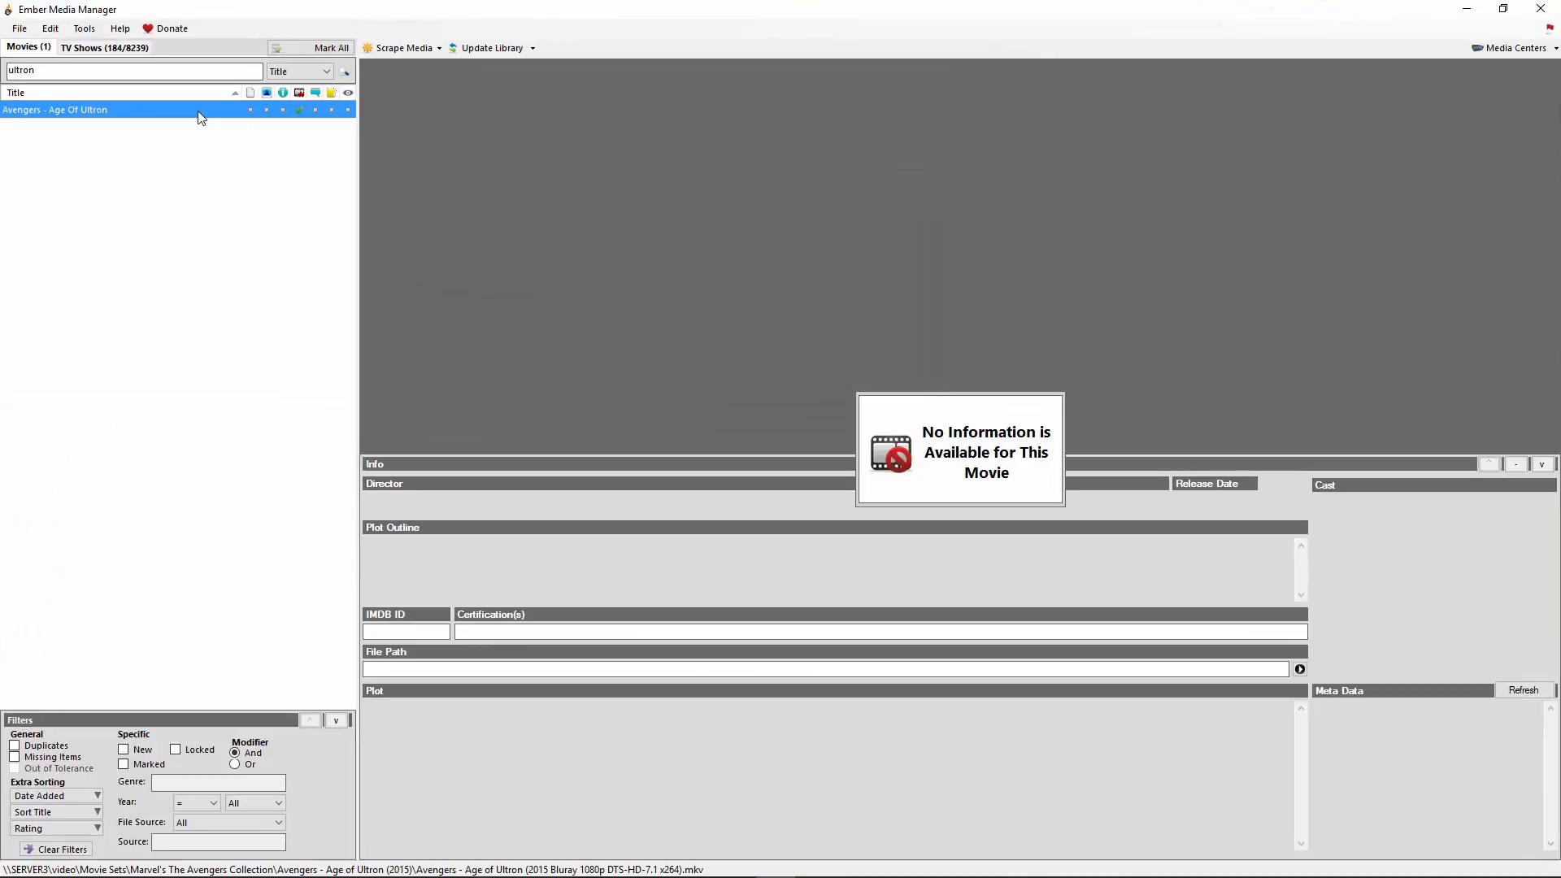
click(534, 50)
mouse_move(520, 68)
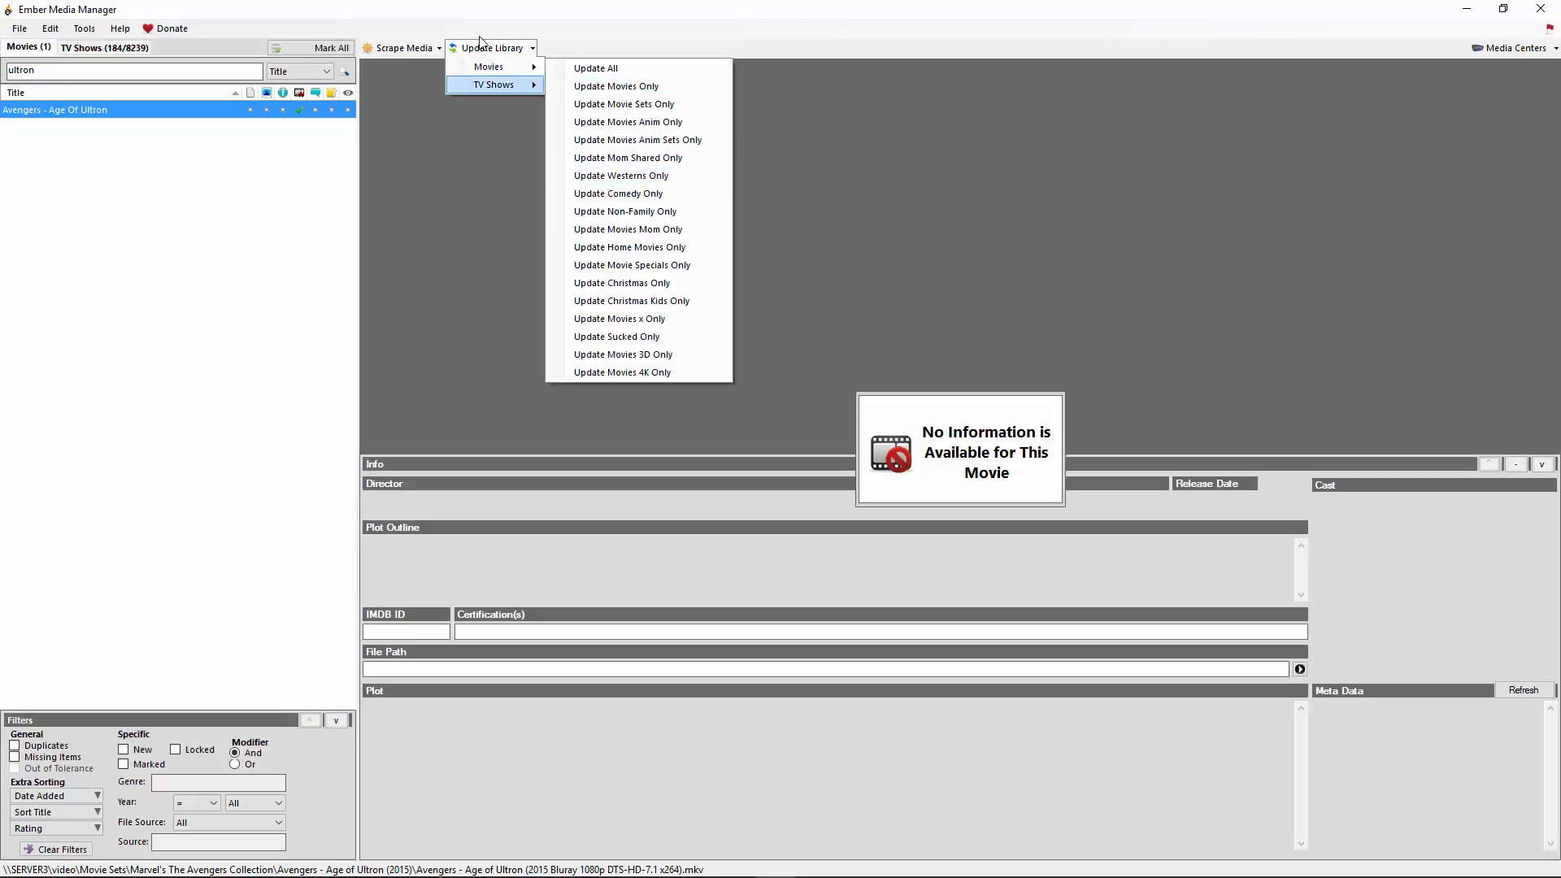
click(428, 24)
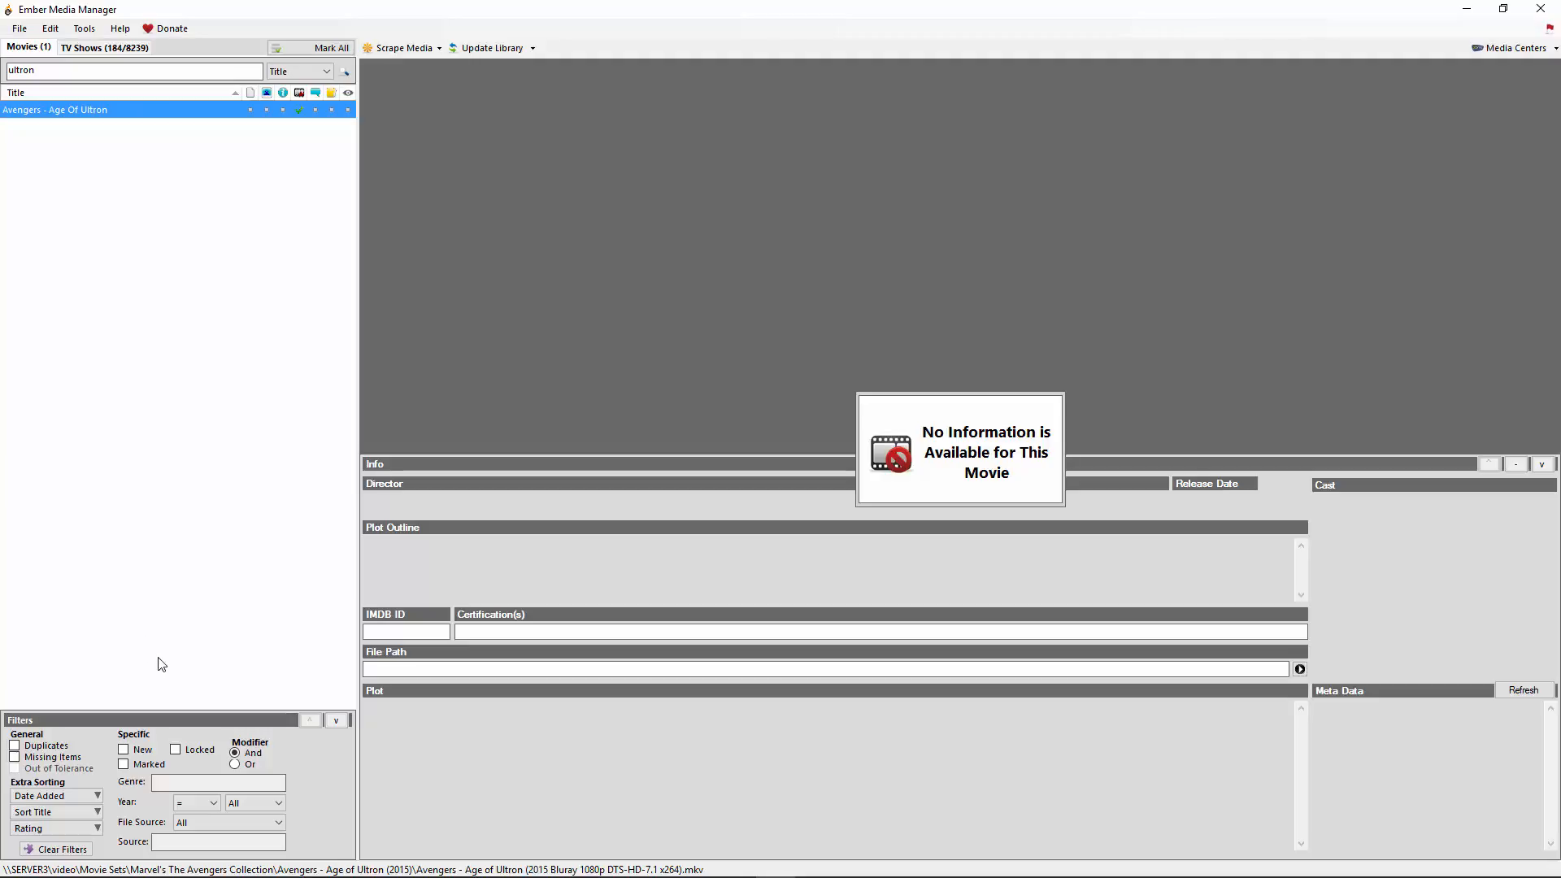
- Rescrape Avengers - Age Of Ultron and accept the popular title match Avengers: Age of Ultron (2015)
right_click(122, 108)
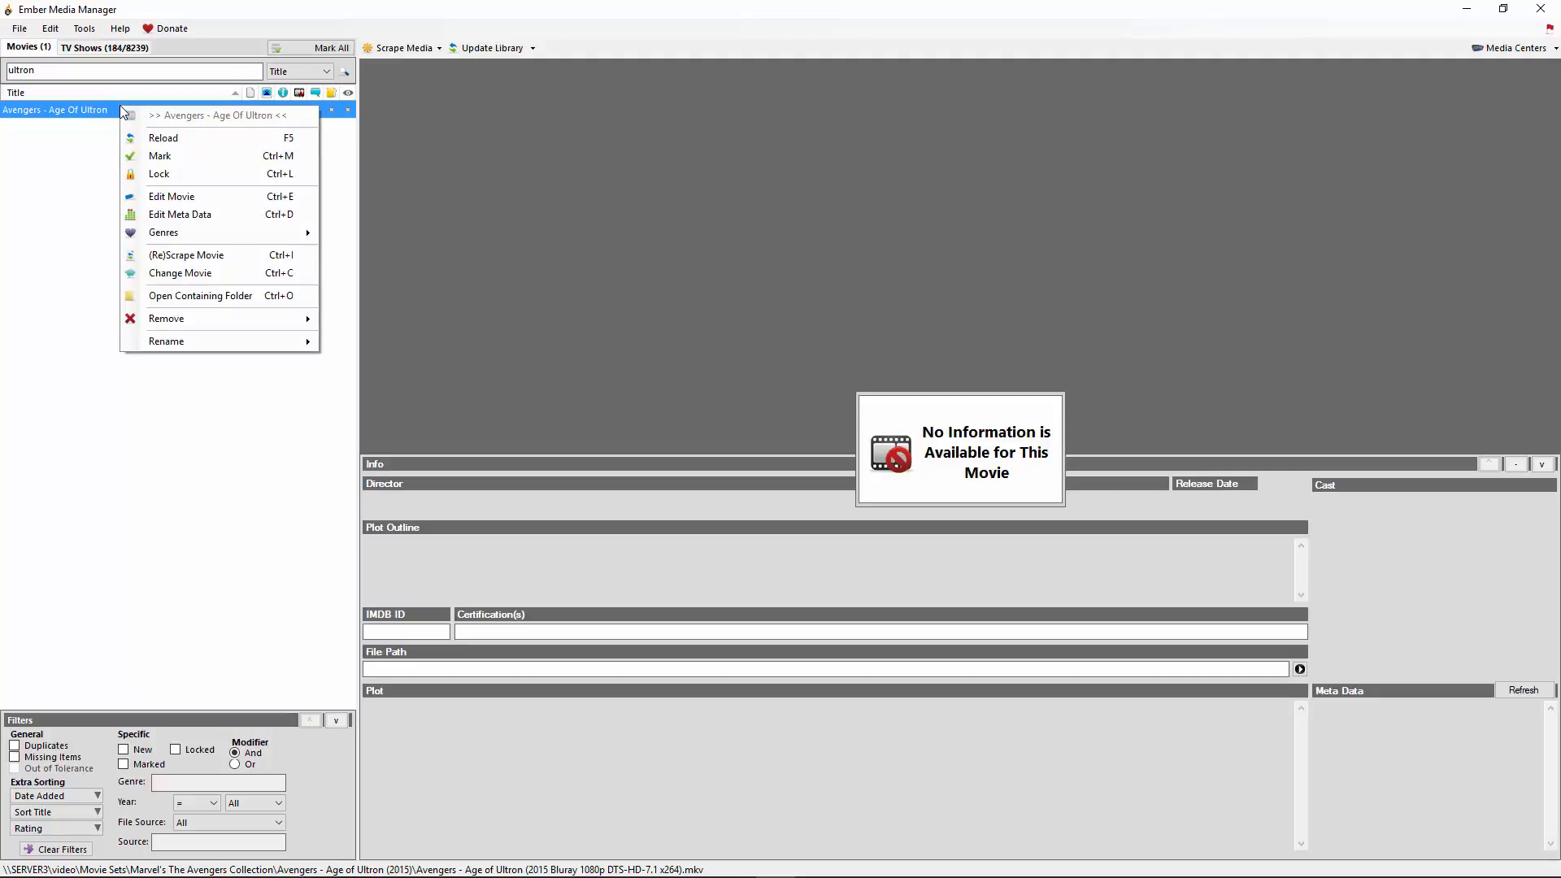
click(191, 257)
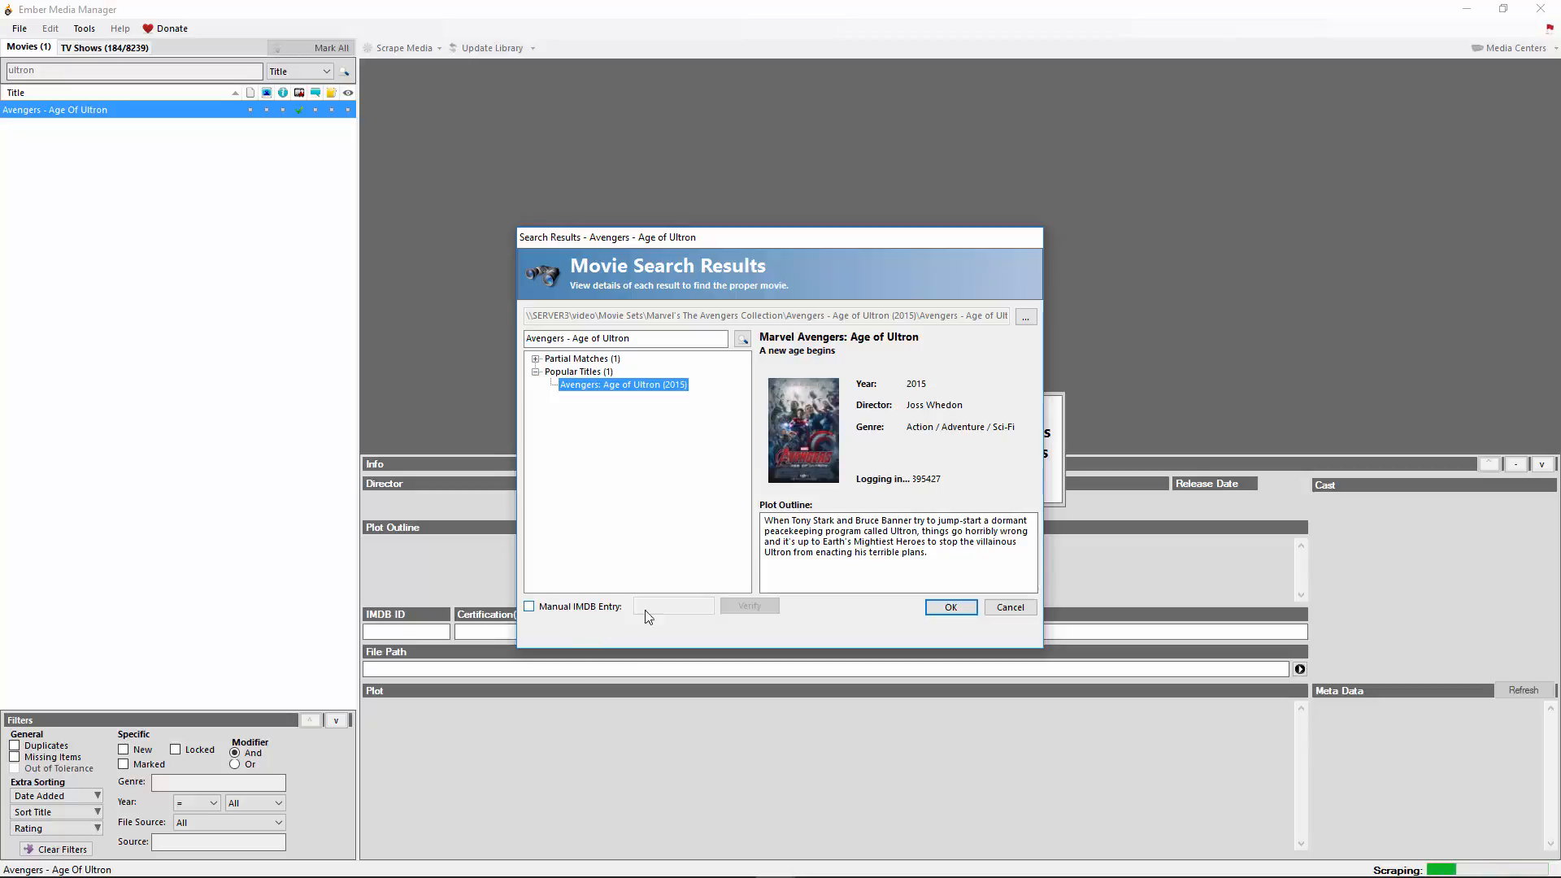
click(574, 609)
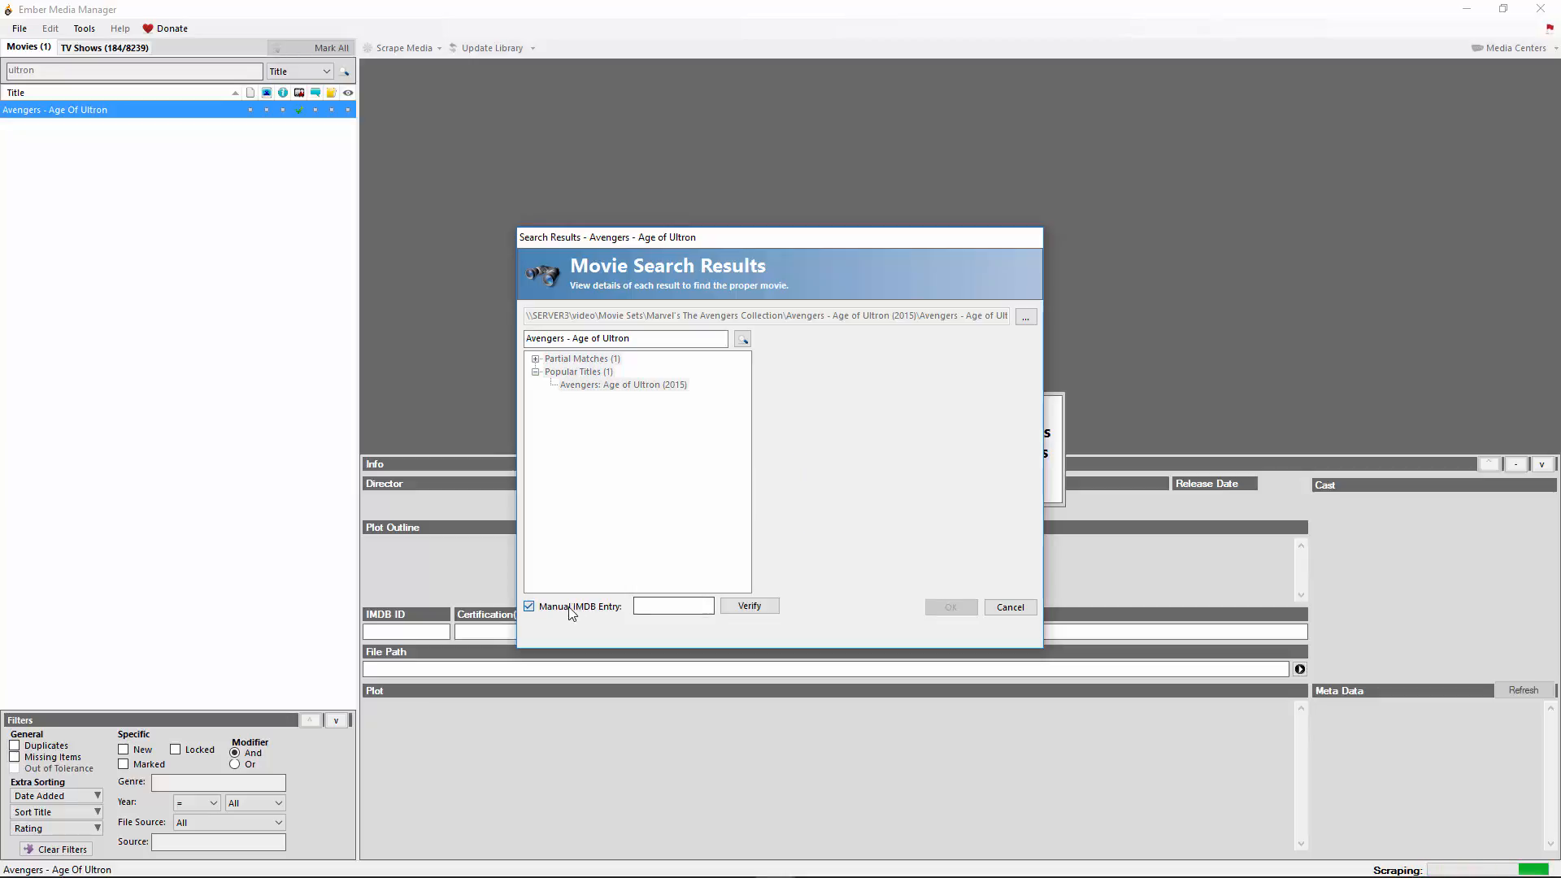
click(571, 610)
click(634, 382)
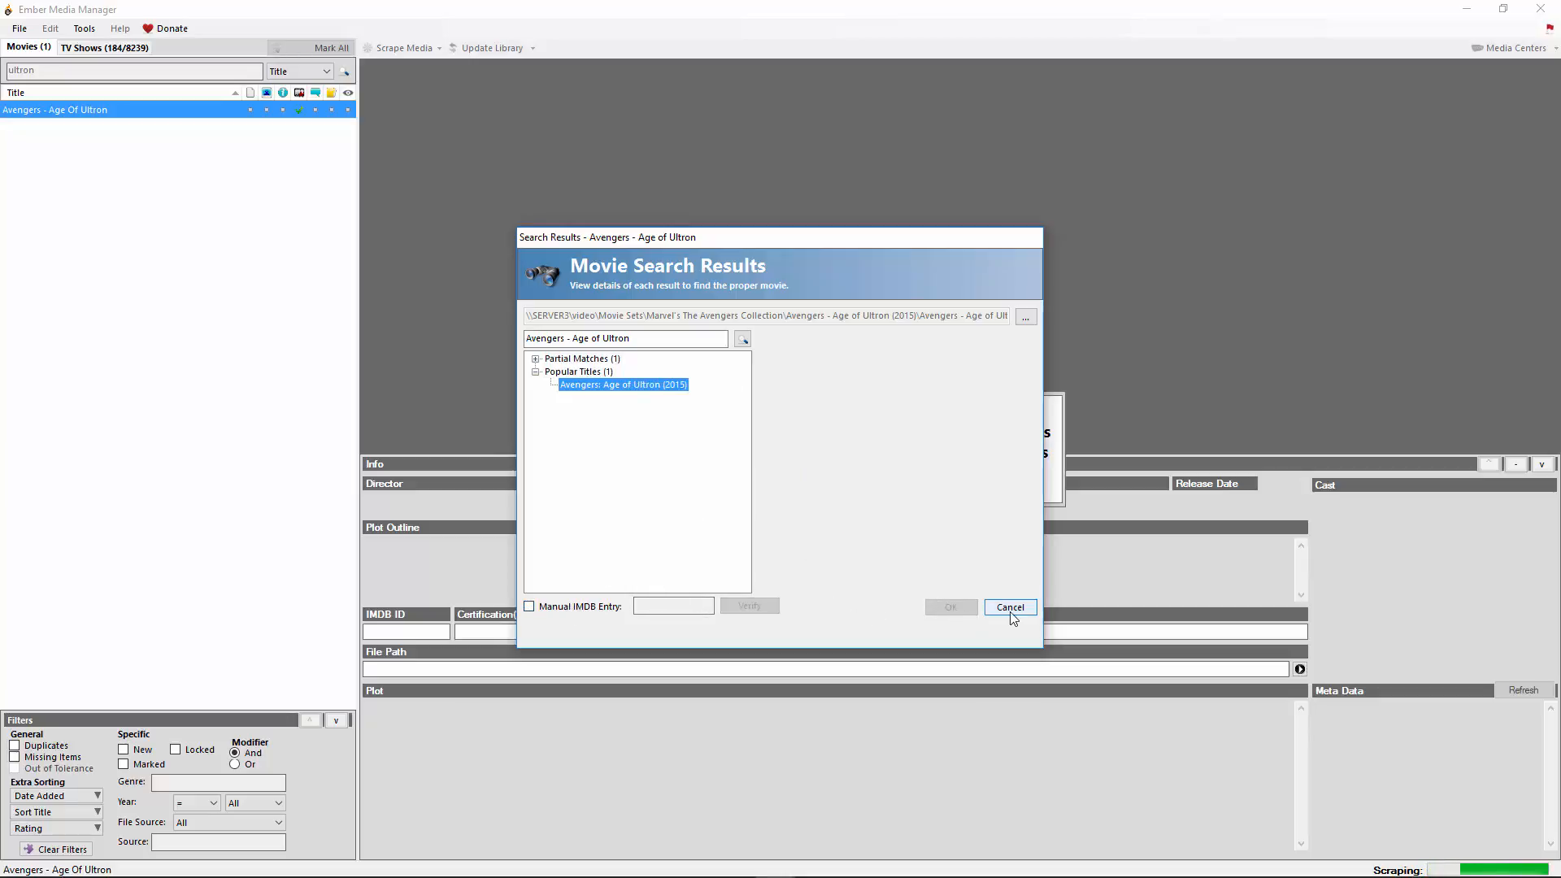
click(586, 372)
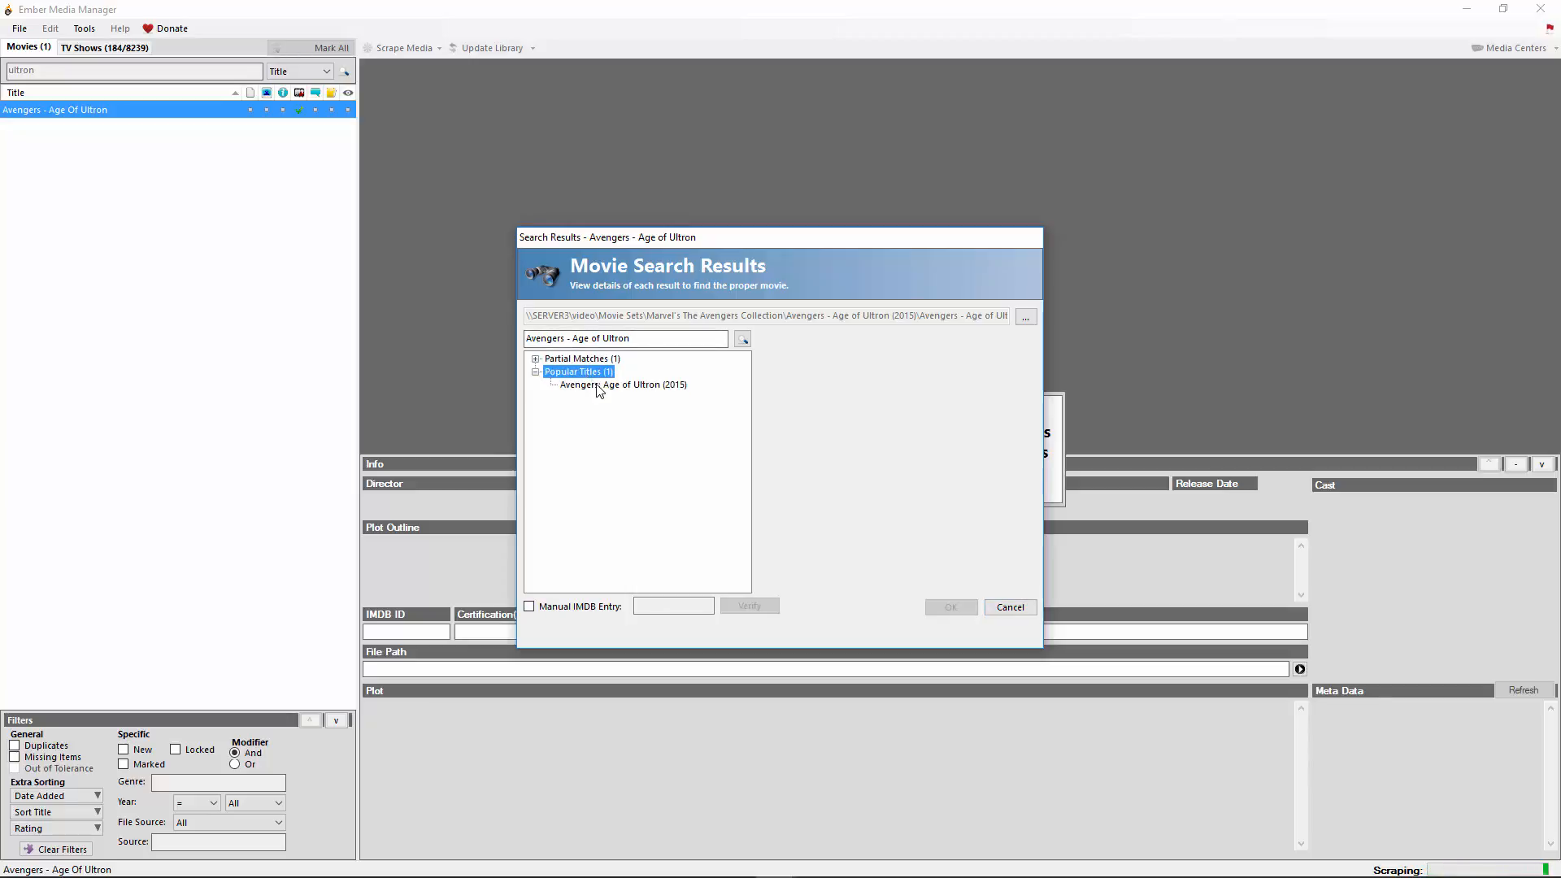
click(598, 386)
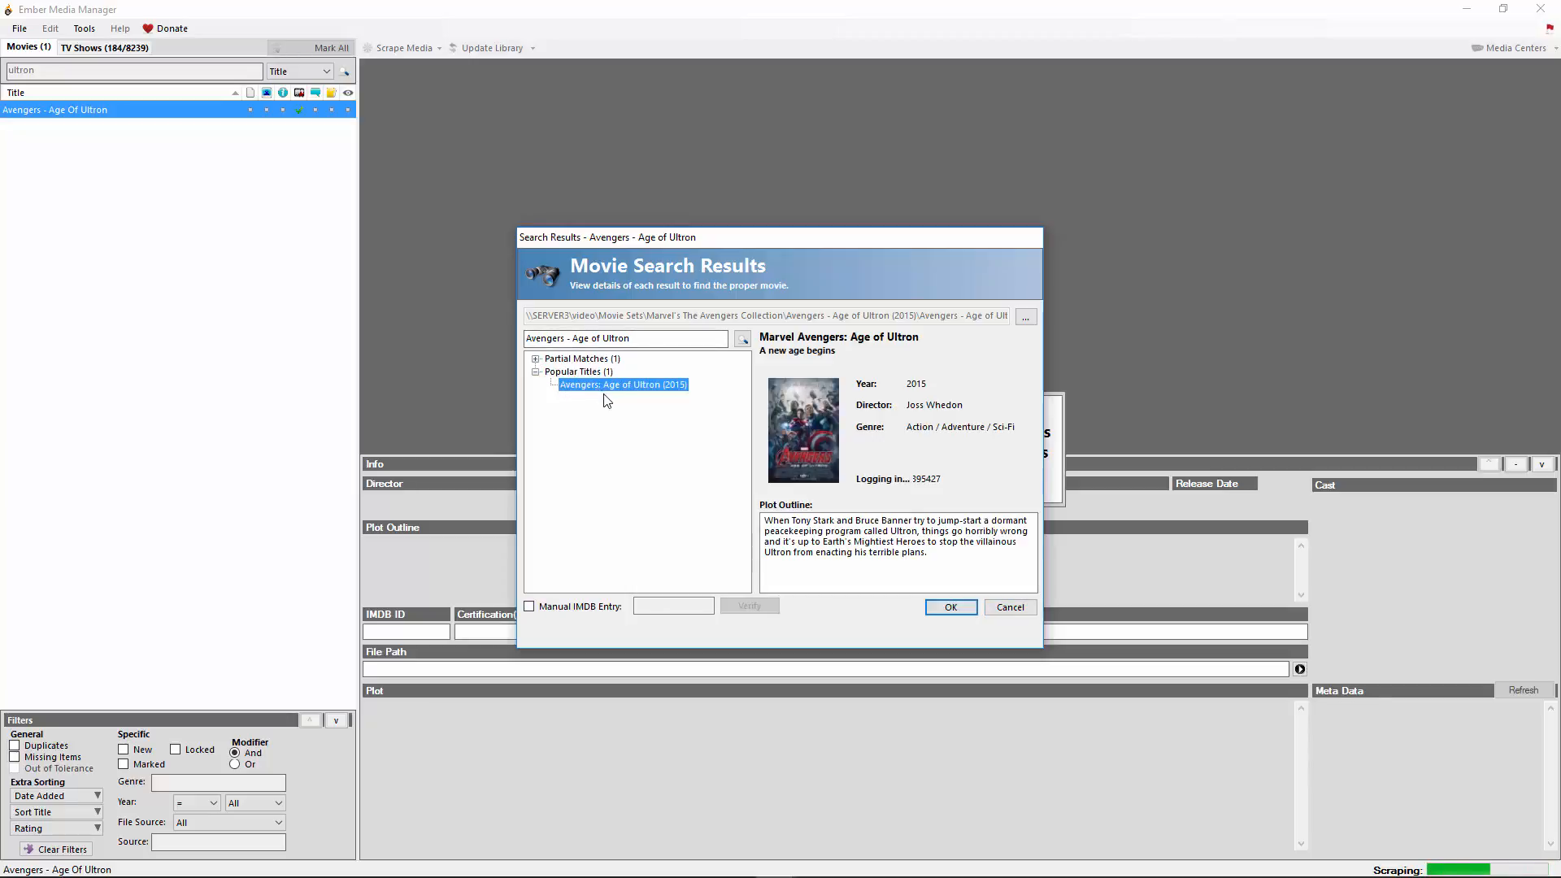
click(953, 612)
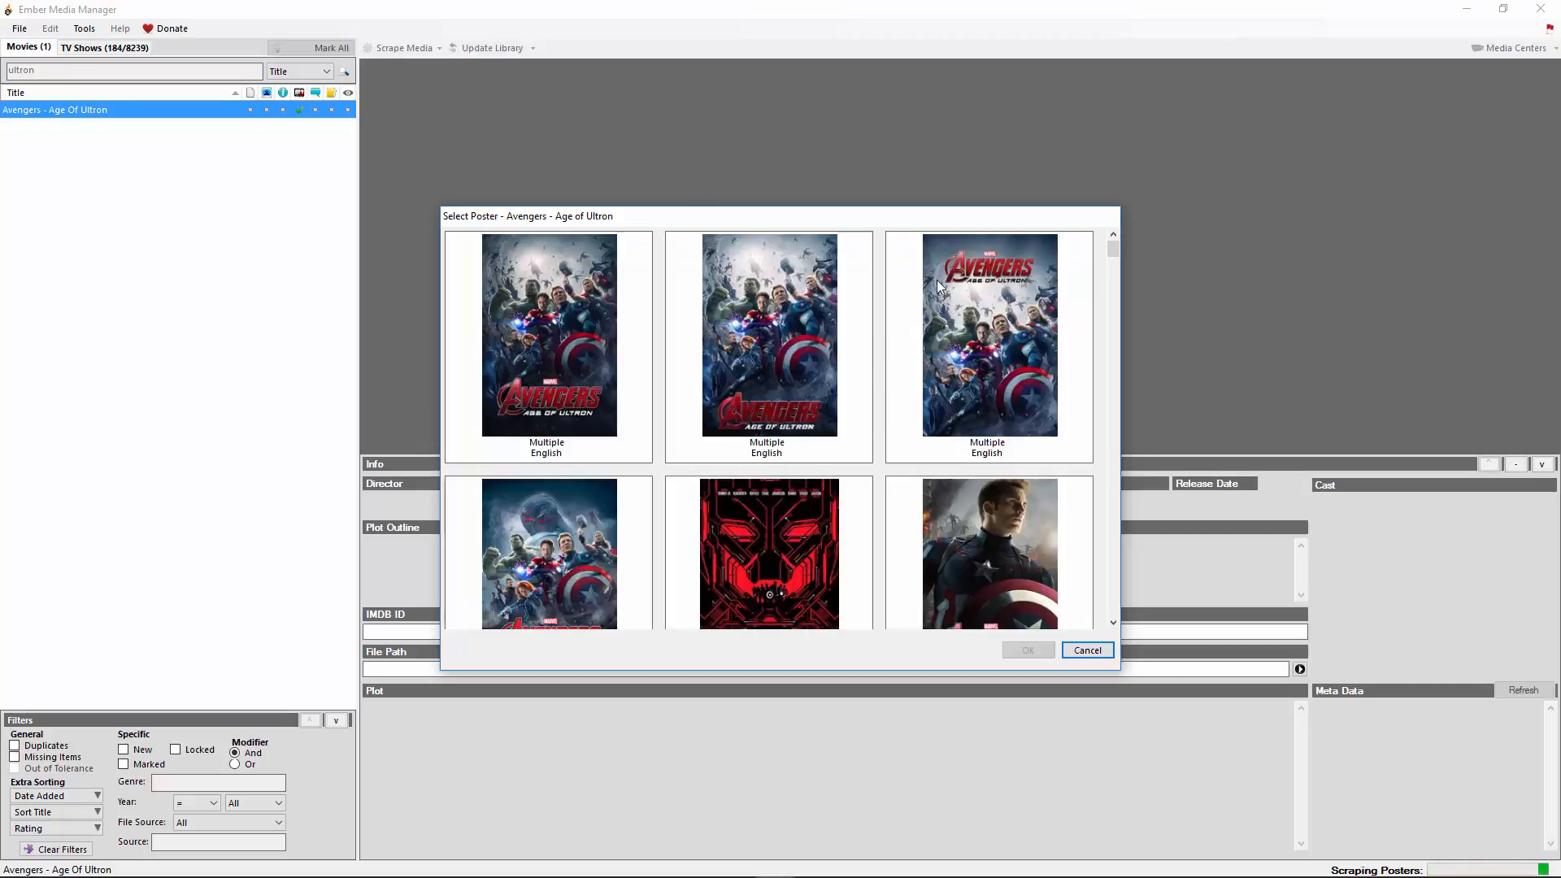
- Compare the available posters and accept the English group poster with the title at the top, in original size 1400x2100
double_click(983, 320)
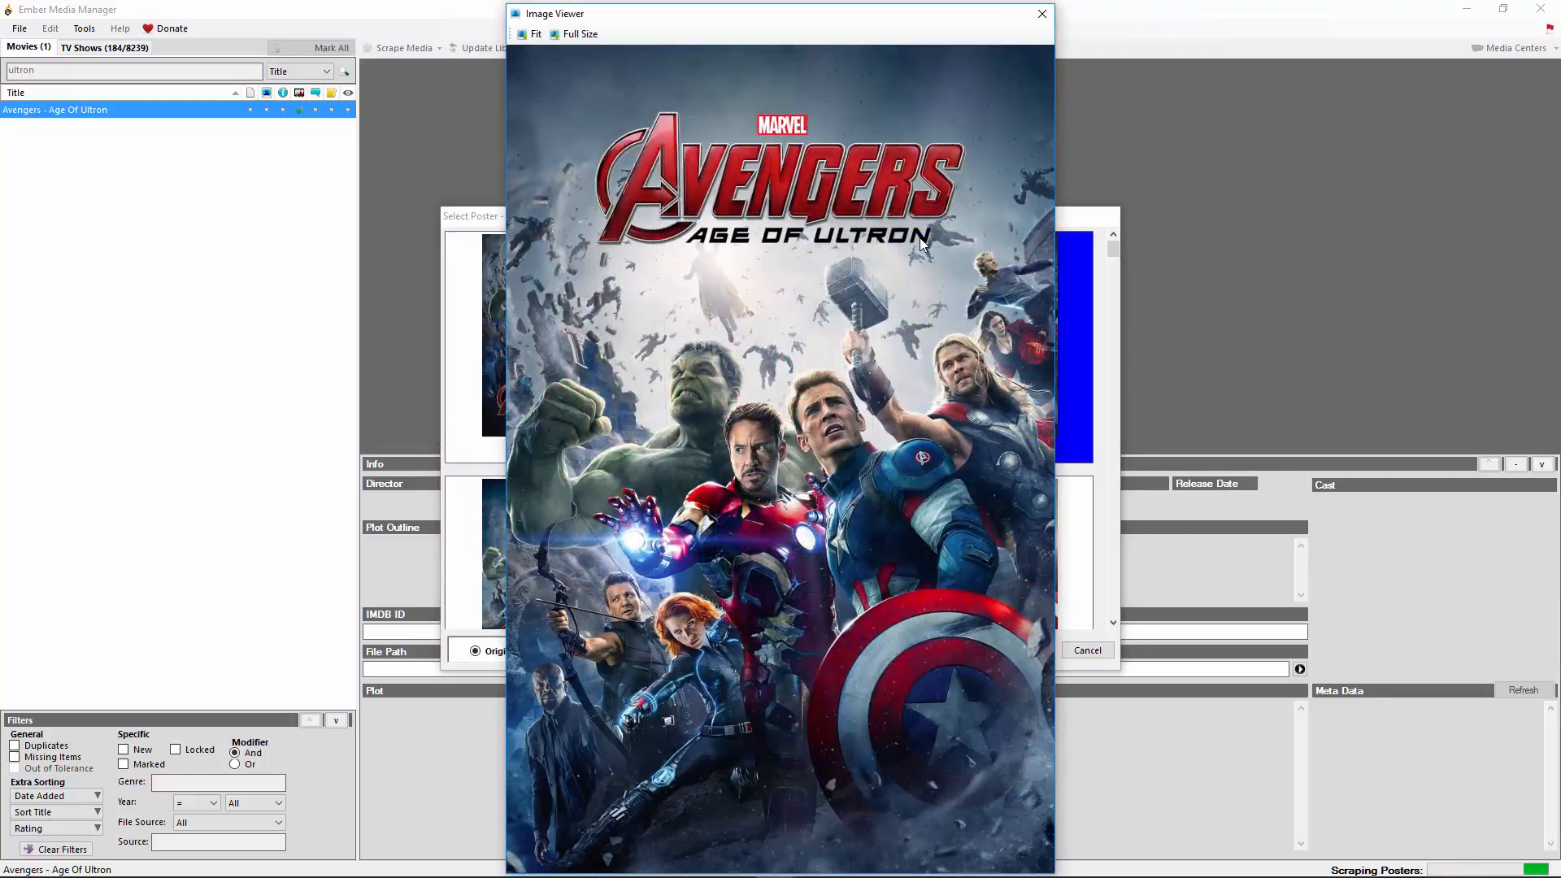
click(1042, 15)
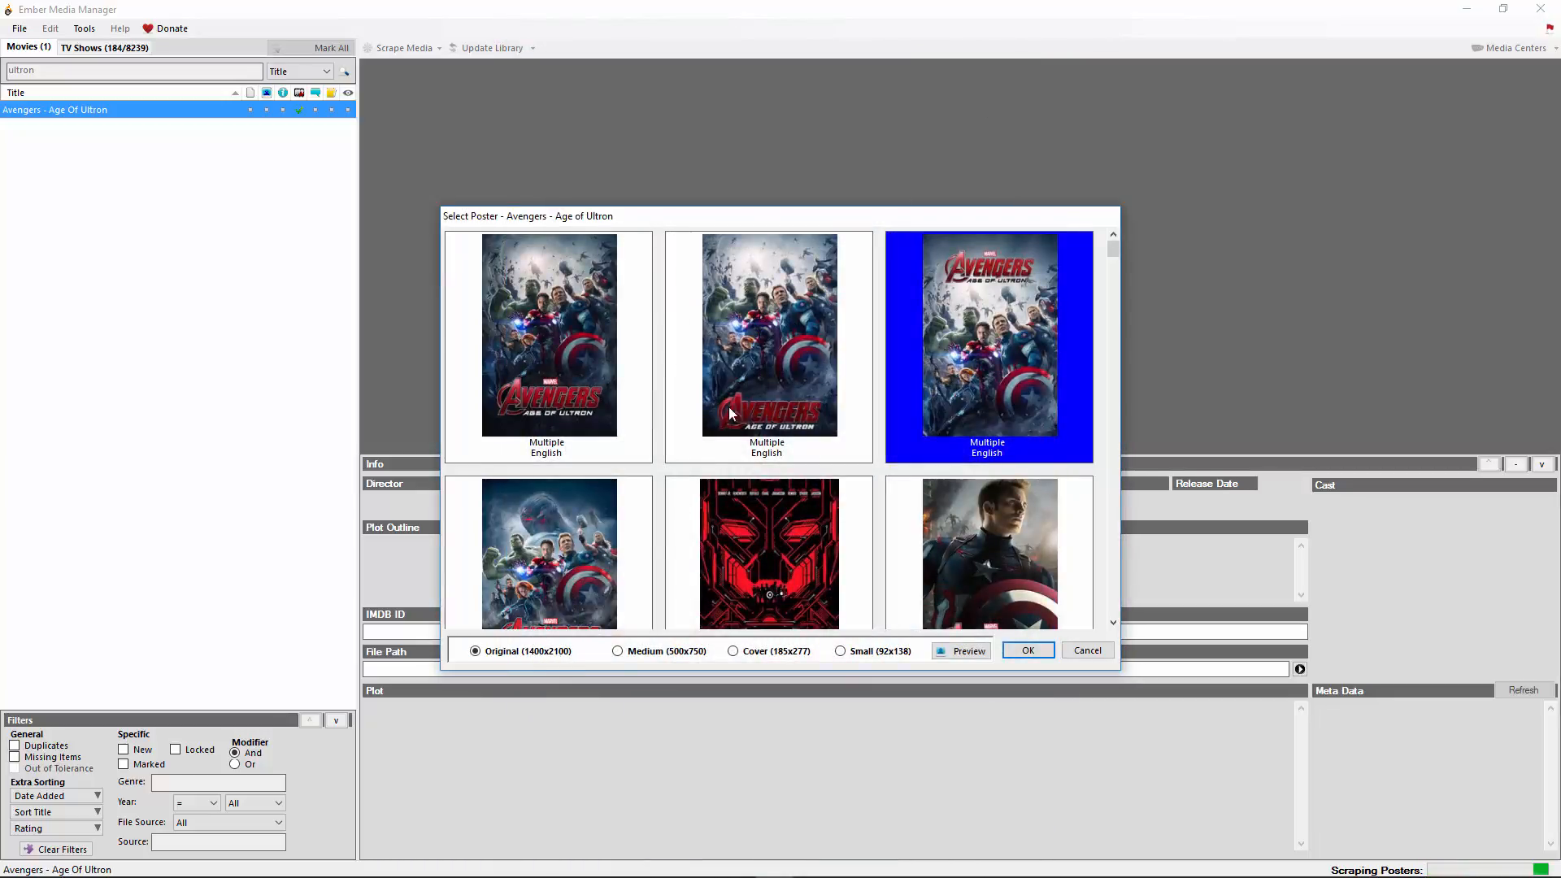
click(762, 355)
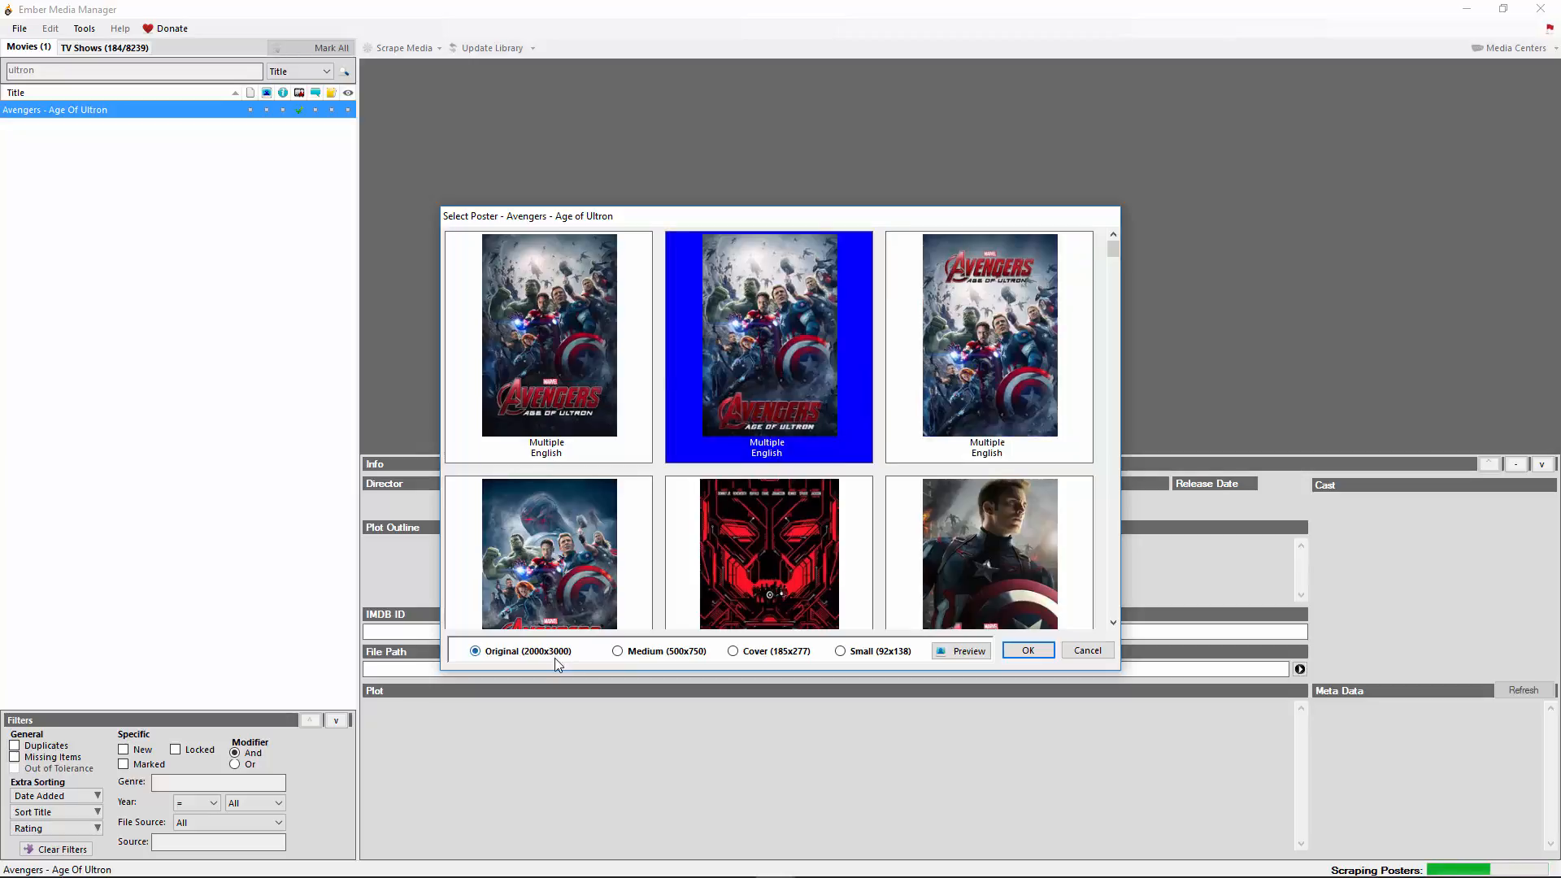
click(582, 366)
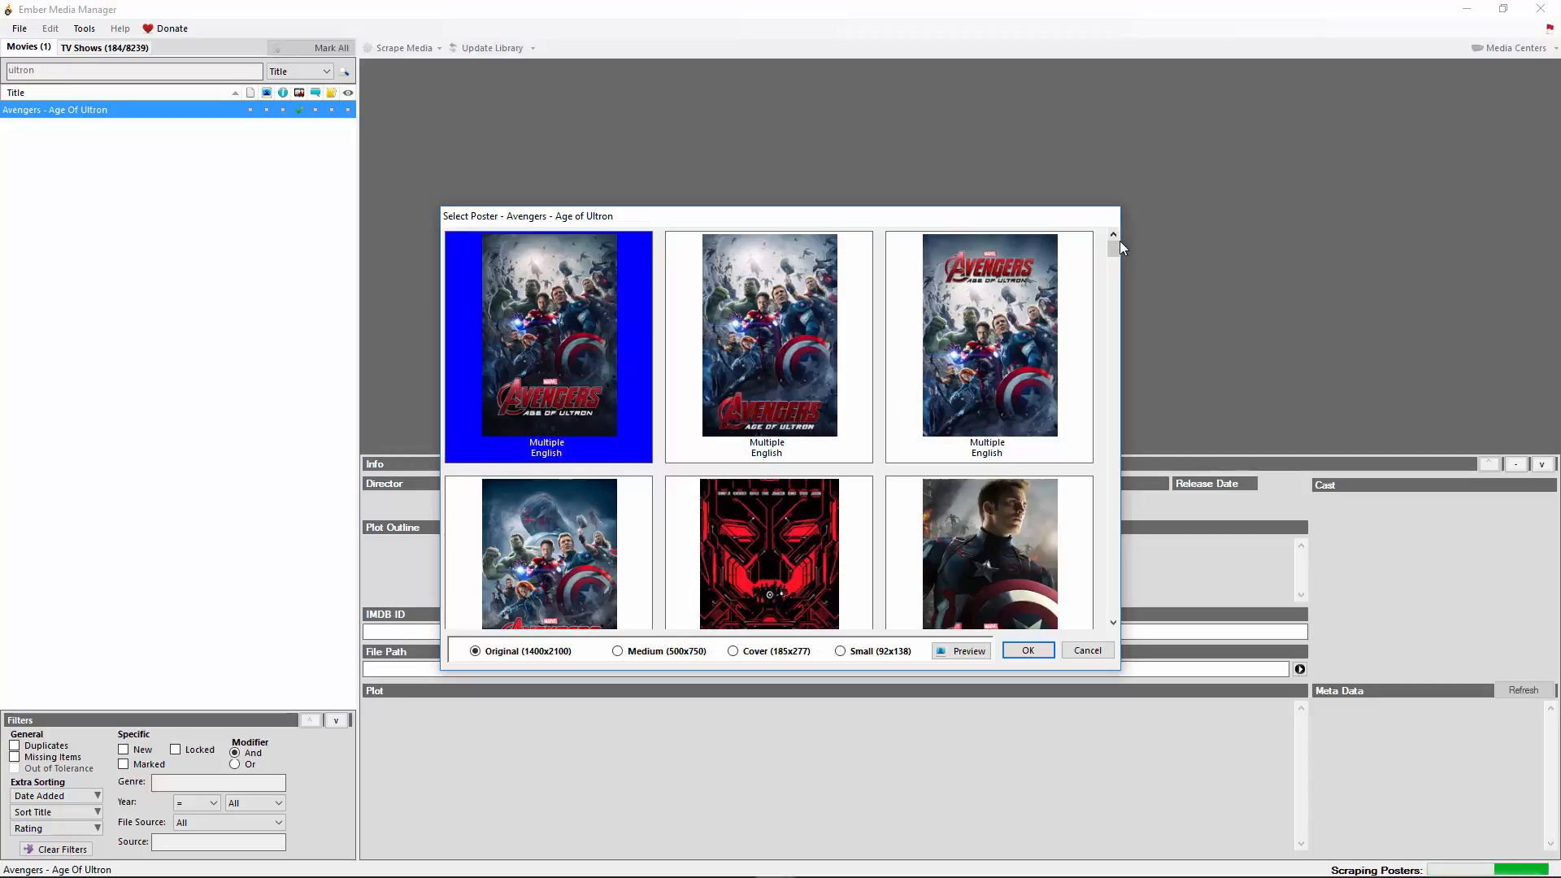
drag(1110, 252, 1114, 274)
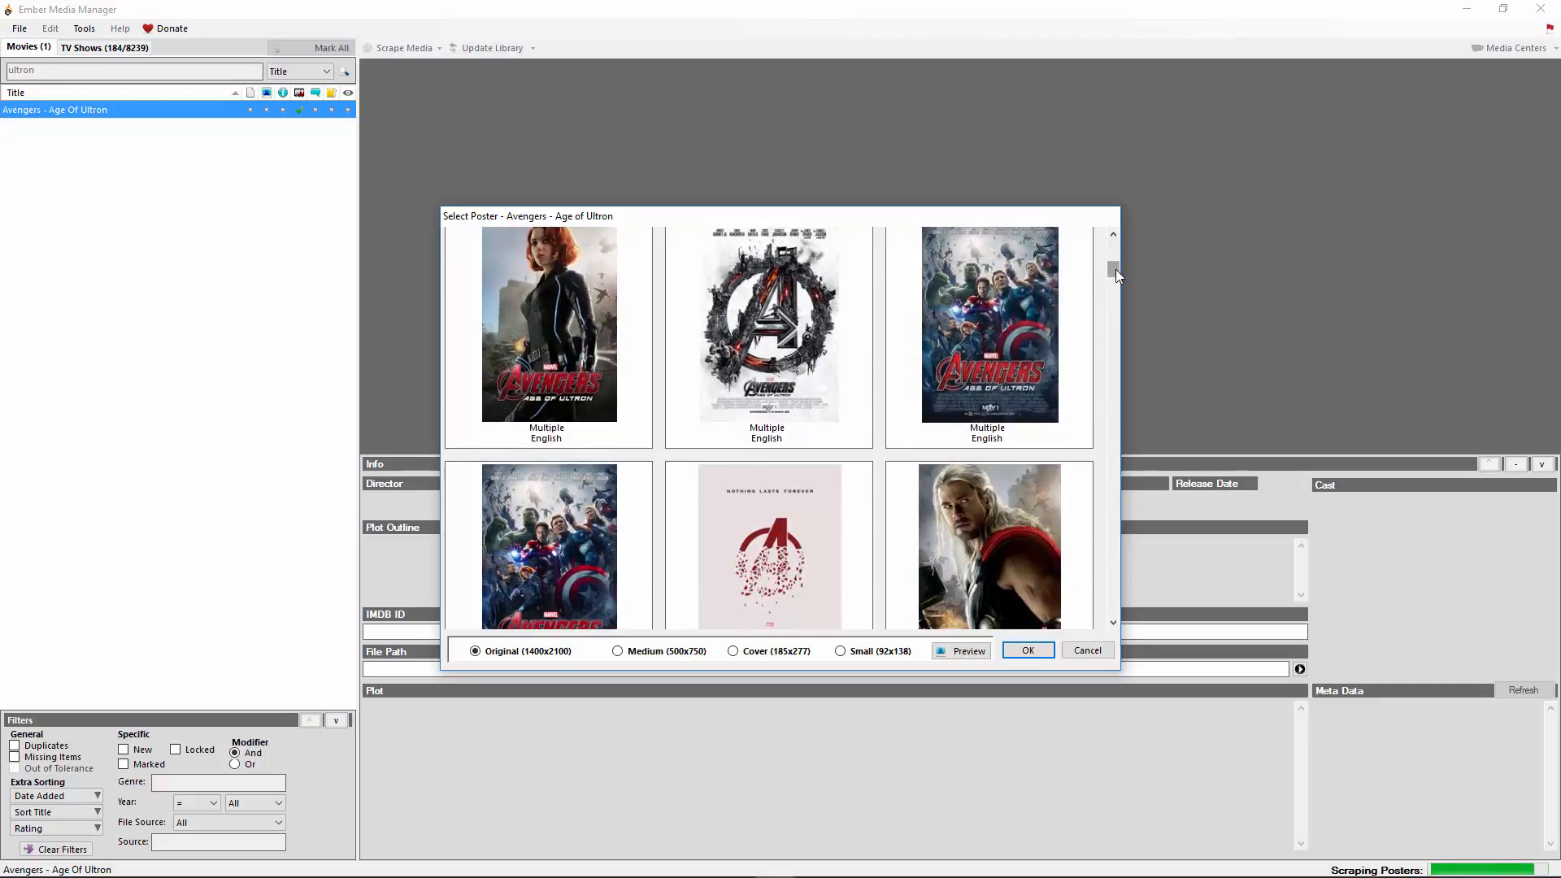
drag(1115, 271, 1082, 255)
click(1003, 301)
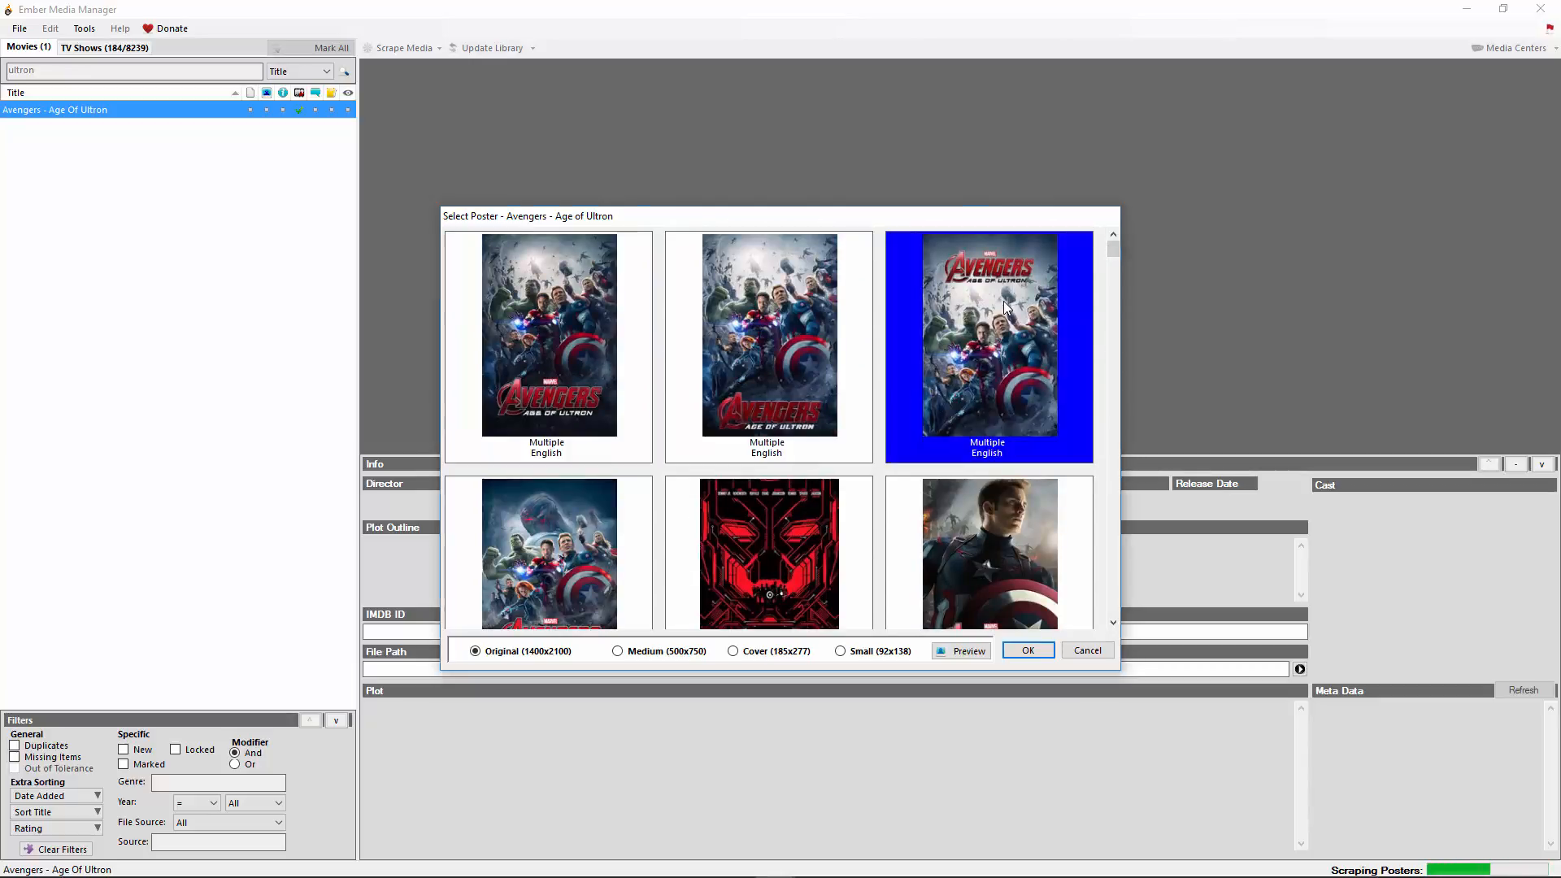
double_click(1003, 301)
click(1043, 15)
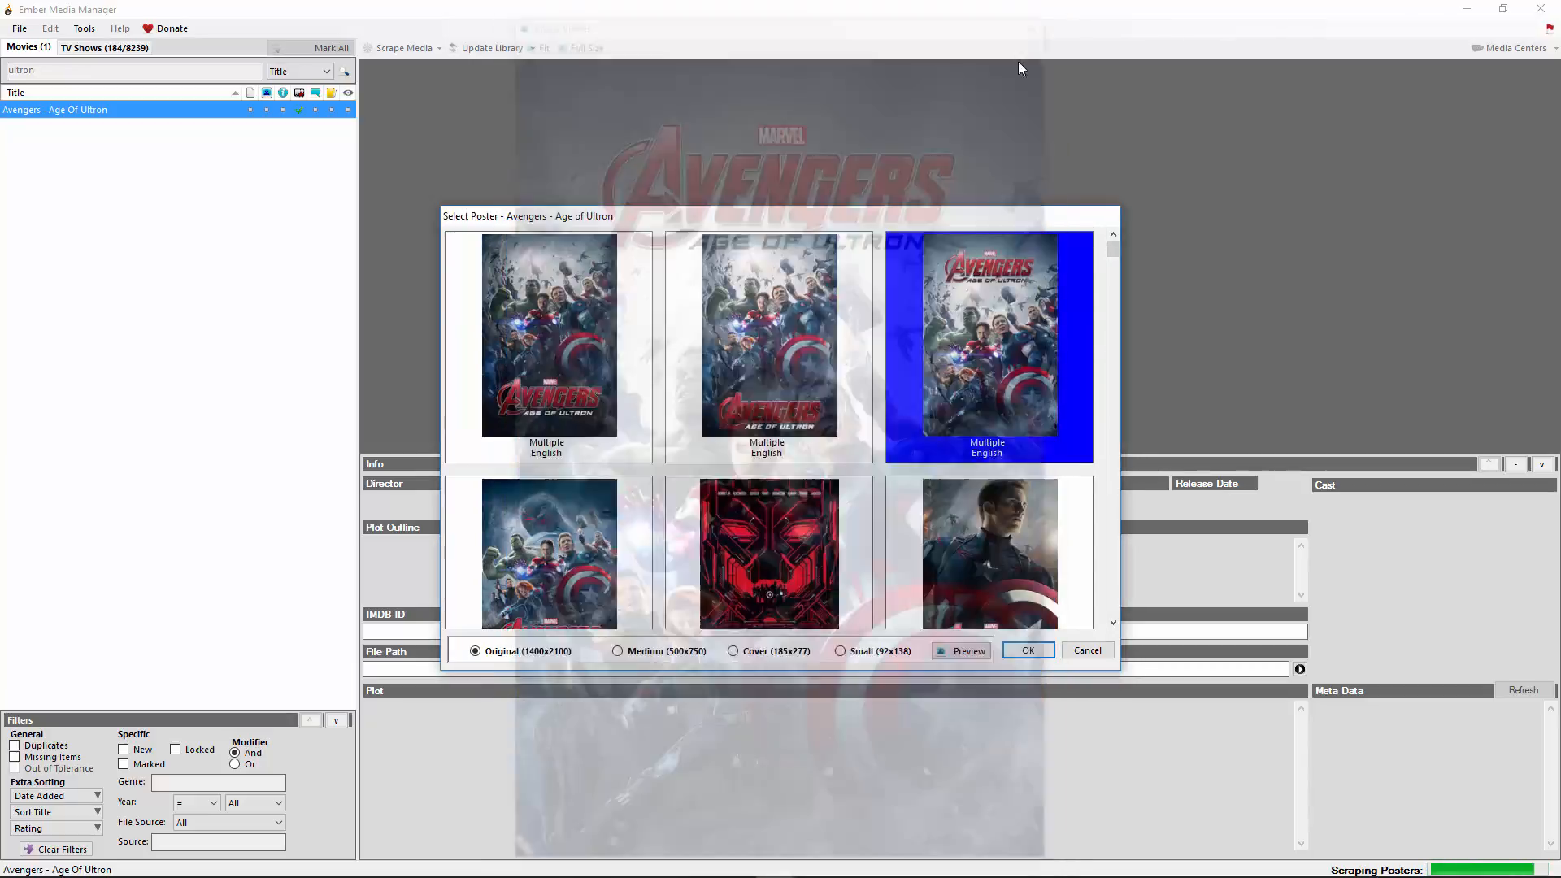
click(1026, 650)
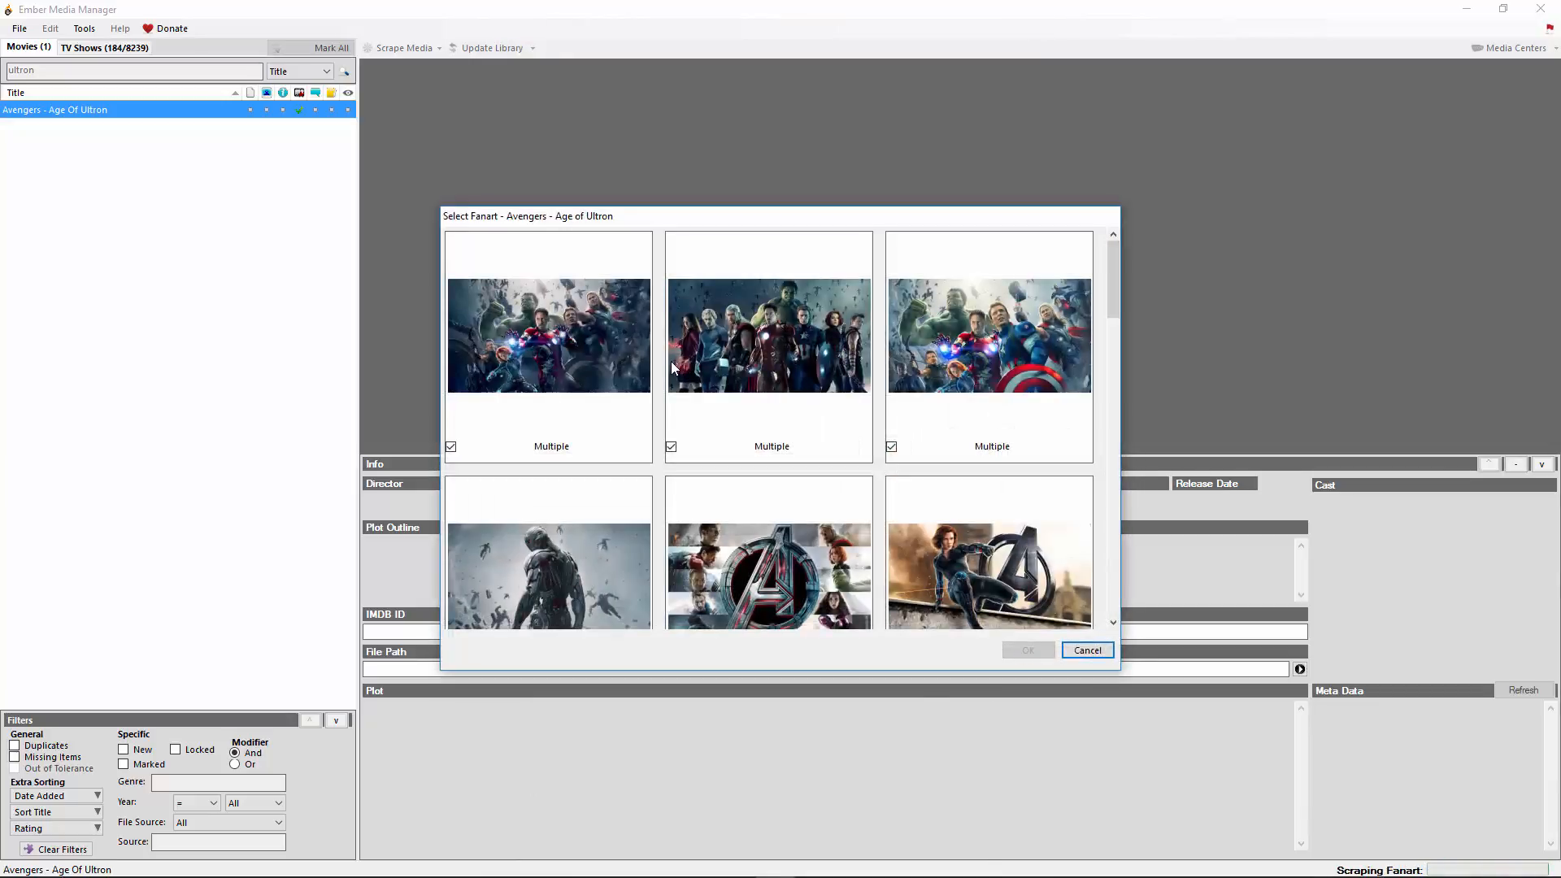
- Compare the first three fanart images and accept the second one, the standing team line-up, in original size 1920x1080
click(610, 377)
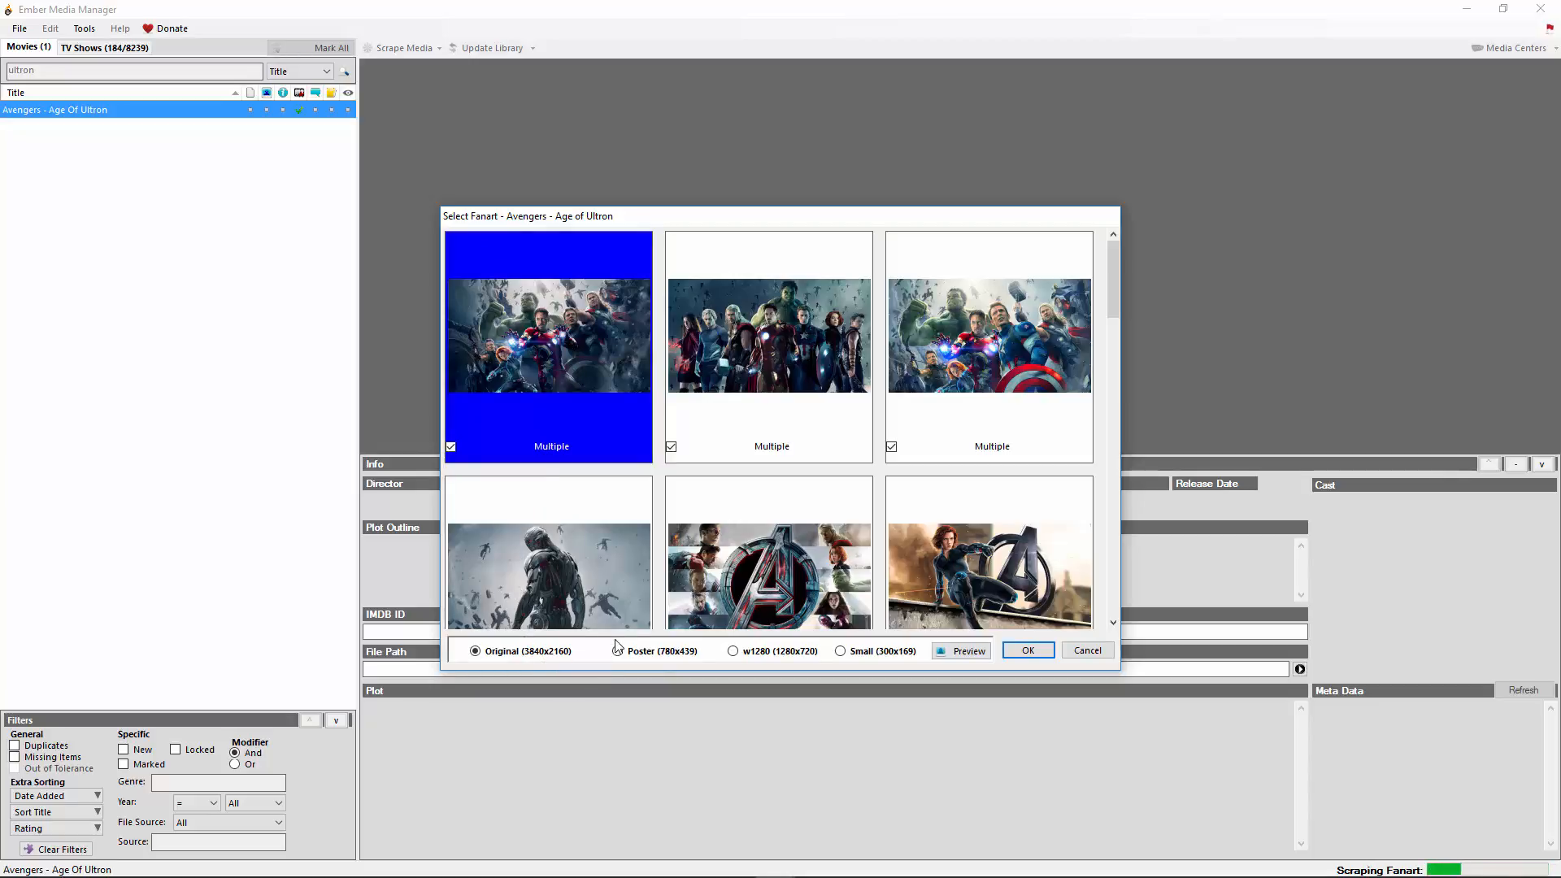
click(844, 342)
click(1012, 345)
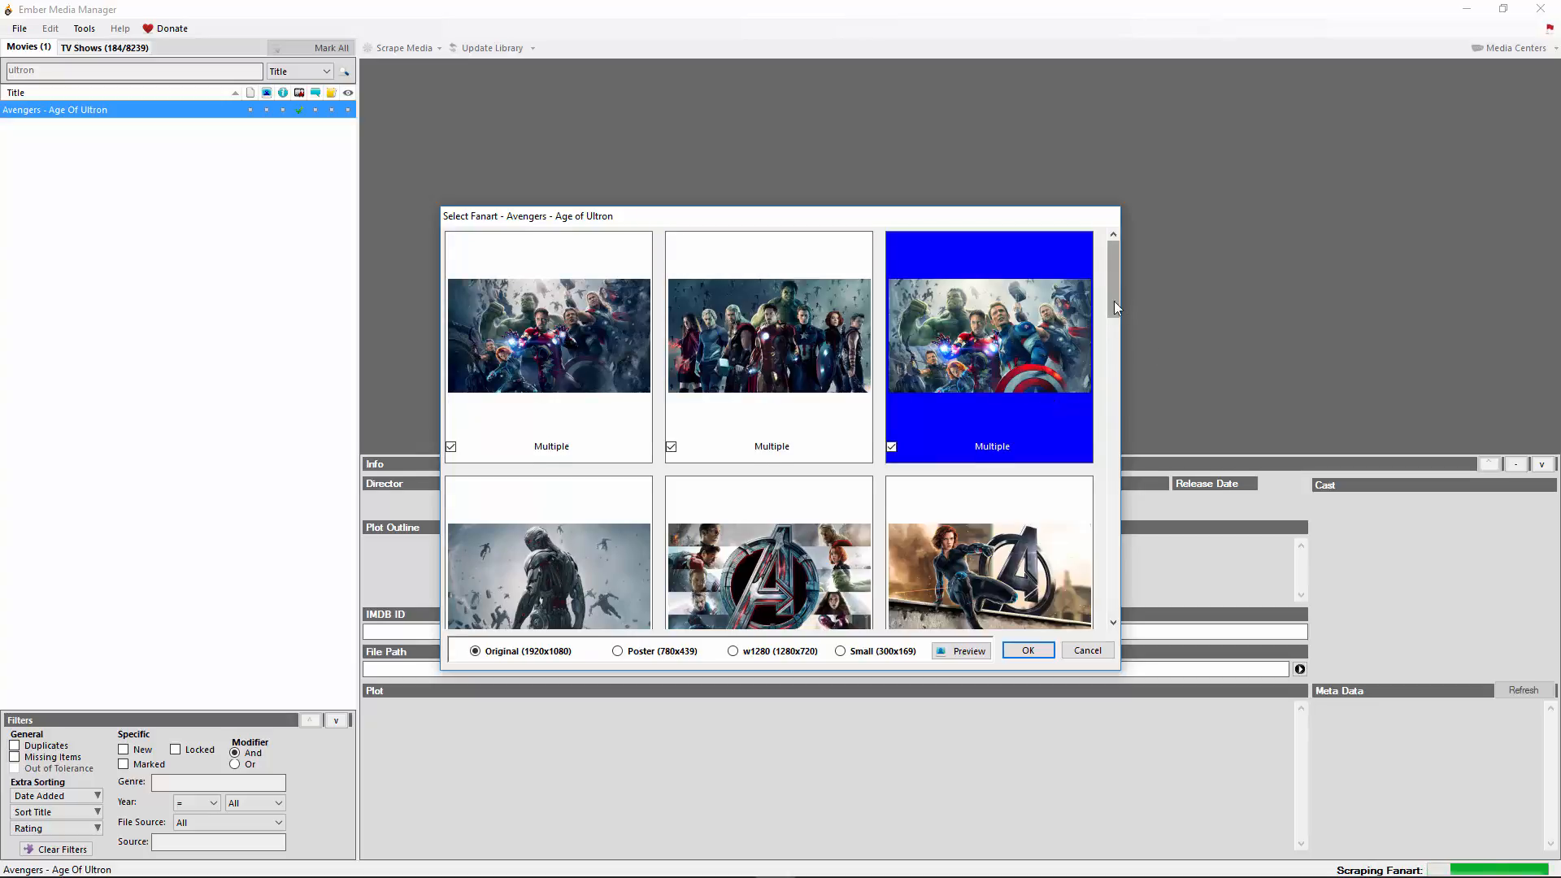
mouse_move(1113, 300)
mouse_down()
mouse_move(1123, 452)
mouse_move(1106, 537)
mouse_move(1115, 310)
mouse_move(1097, 293)
mouse_up()
click(870, 317)
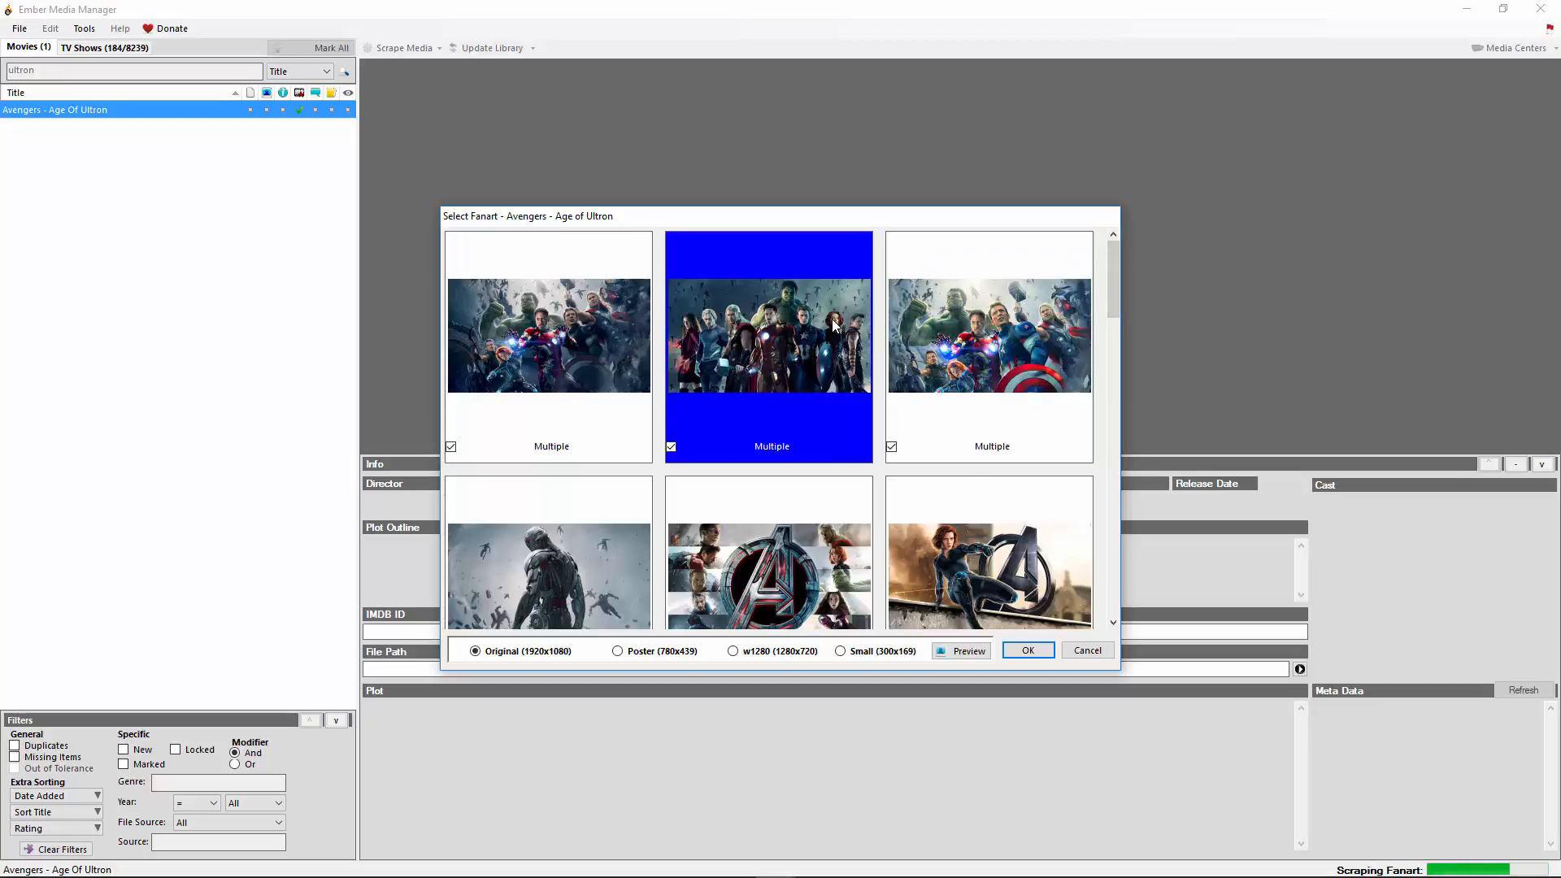
click(1038, 654)
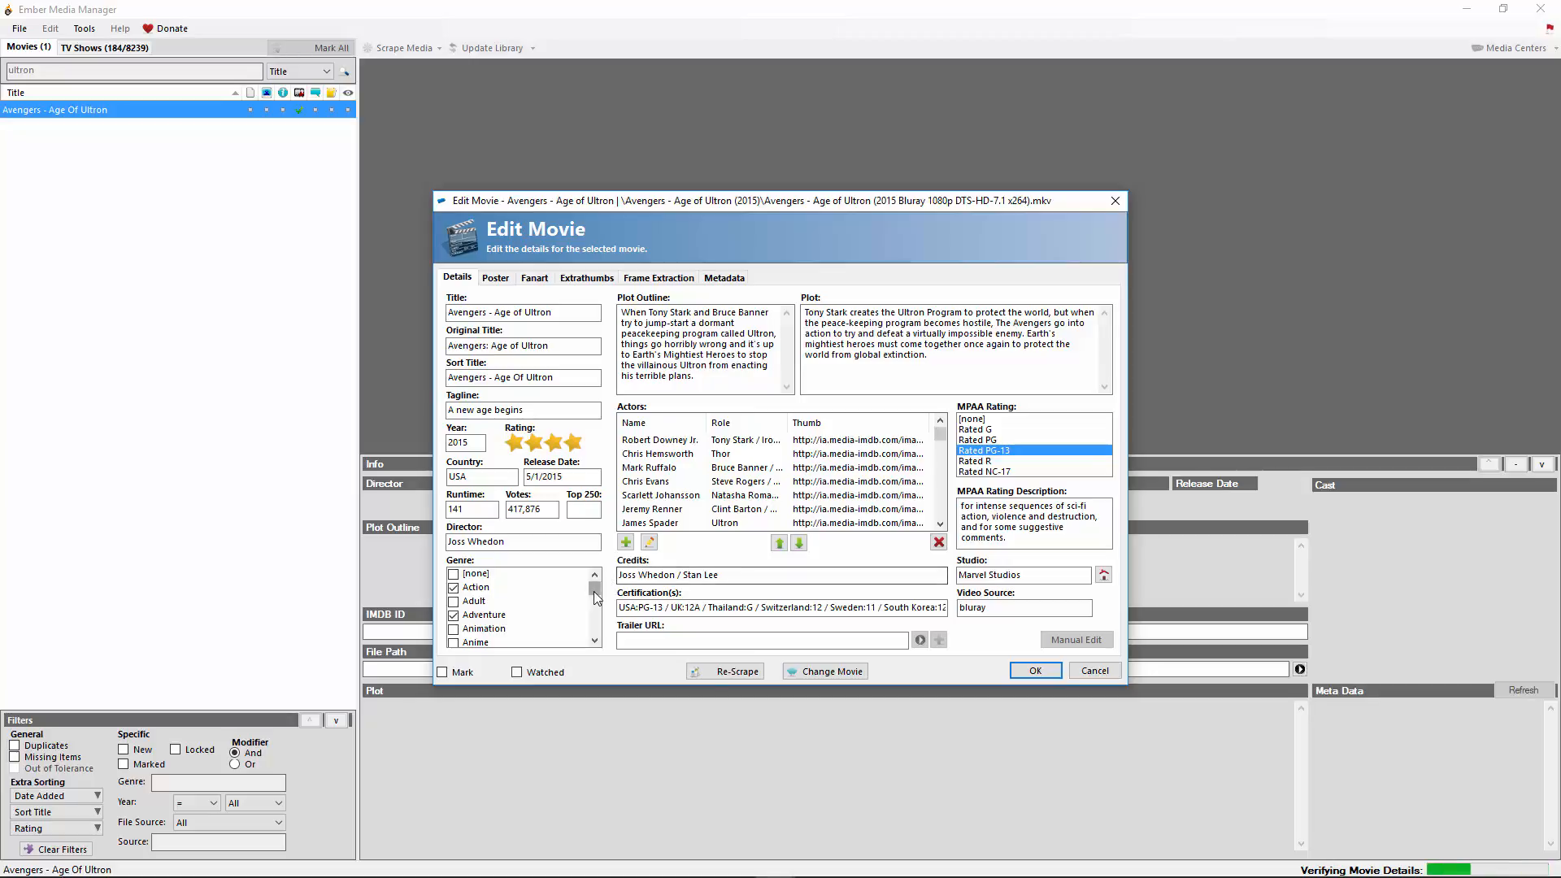
- Review the movie's genre list, chosen poster and chosen fanart in the movie's edit dialog
drag(596, 588, 624, 574)
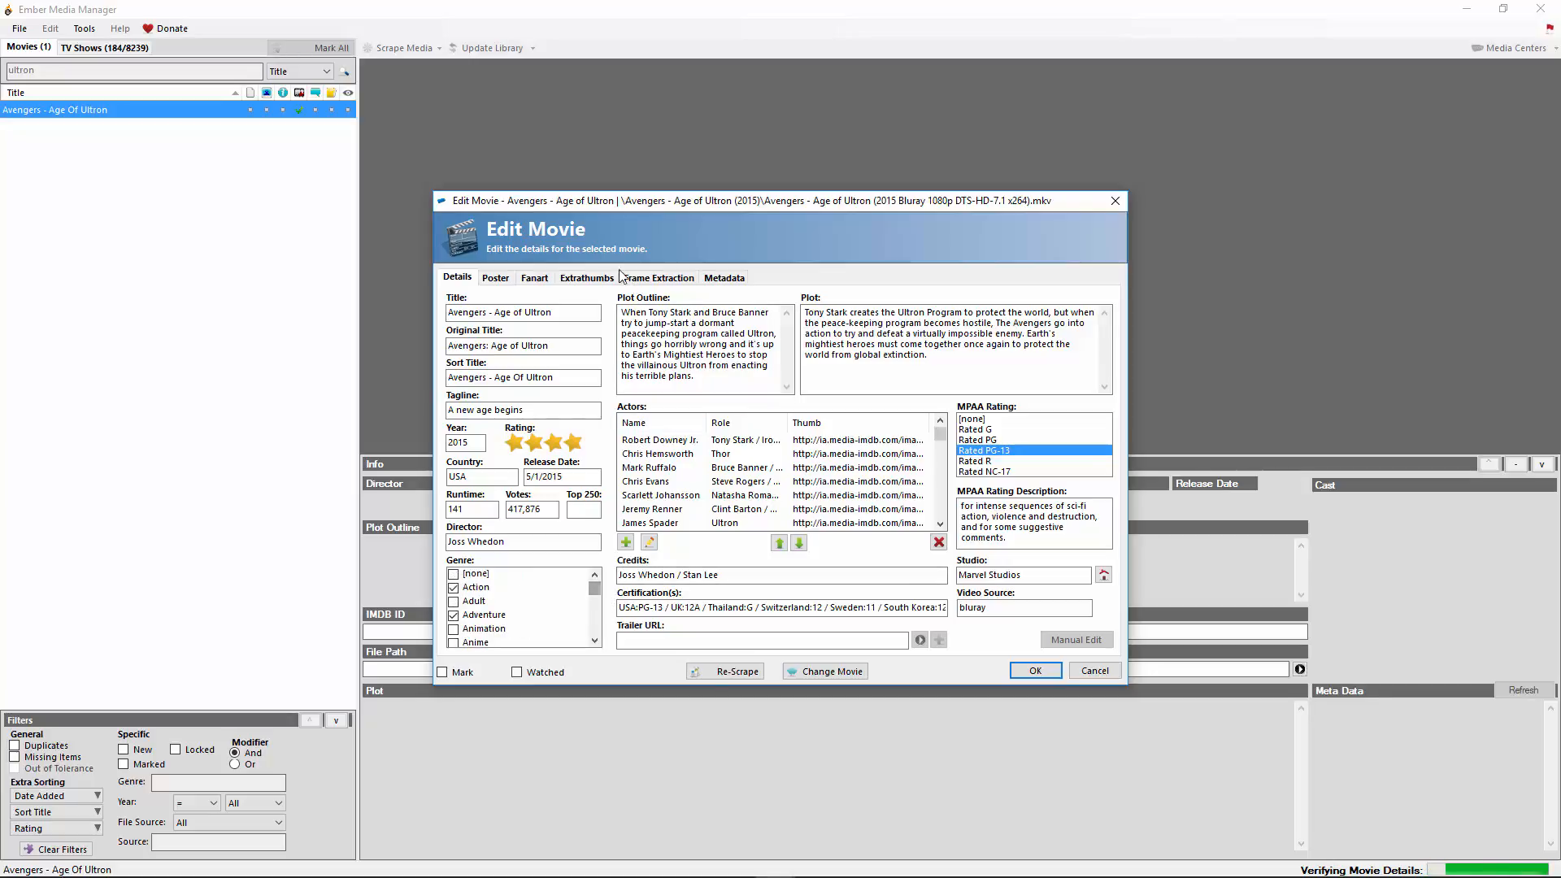
click(496, 280)
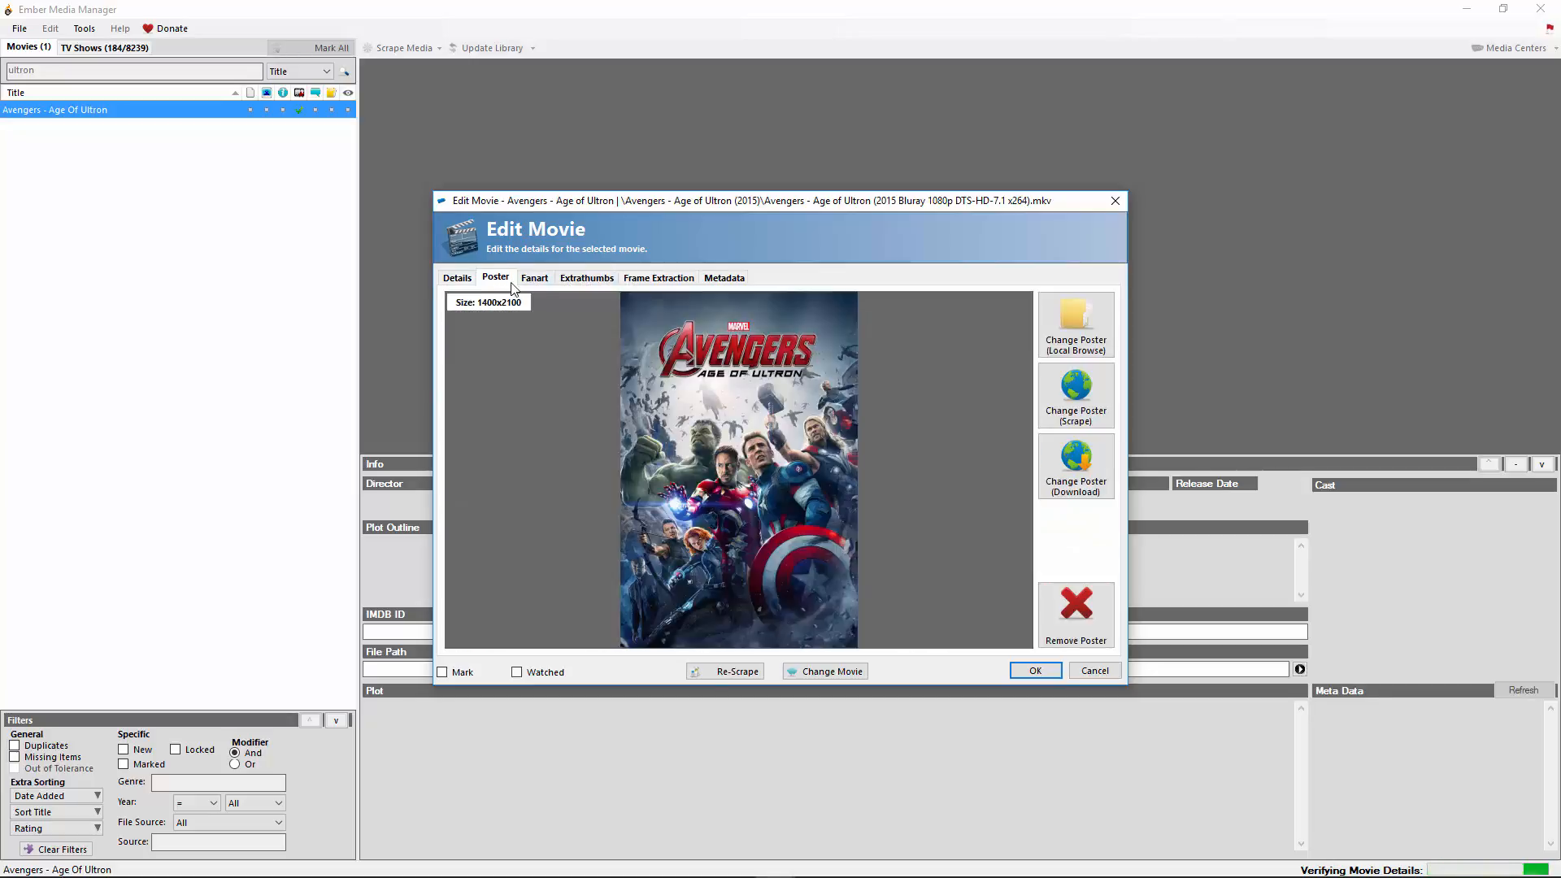
click(540, 281)
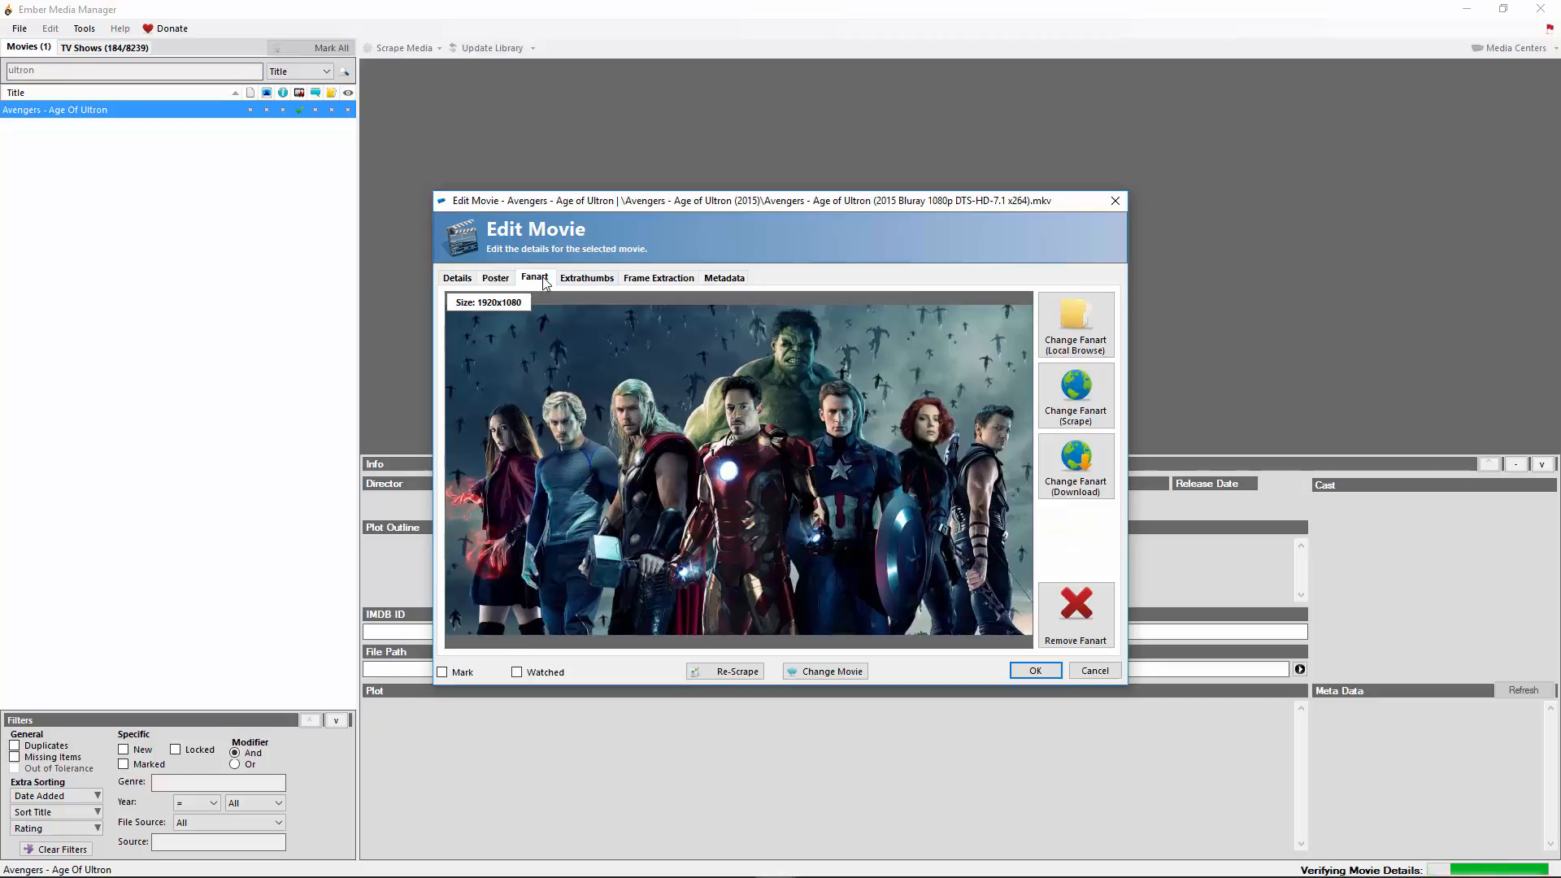
- Transfer the queued extrathumbs to the movie folder and preview extrathumbs 1 to 4
click(585, 280)
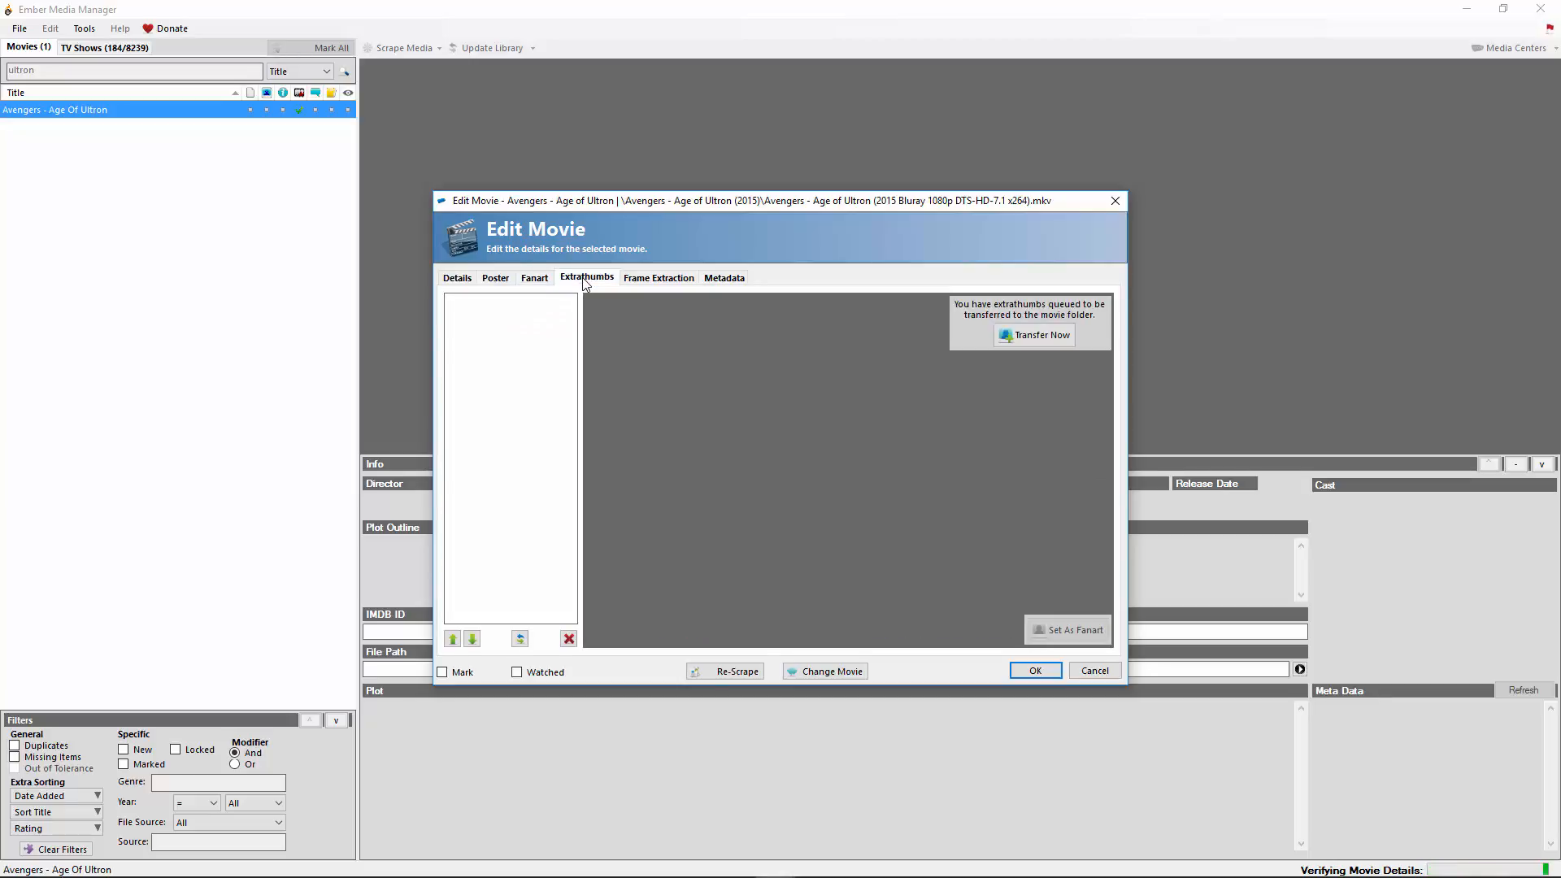
click(1049, 340)
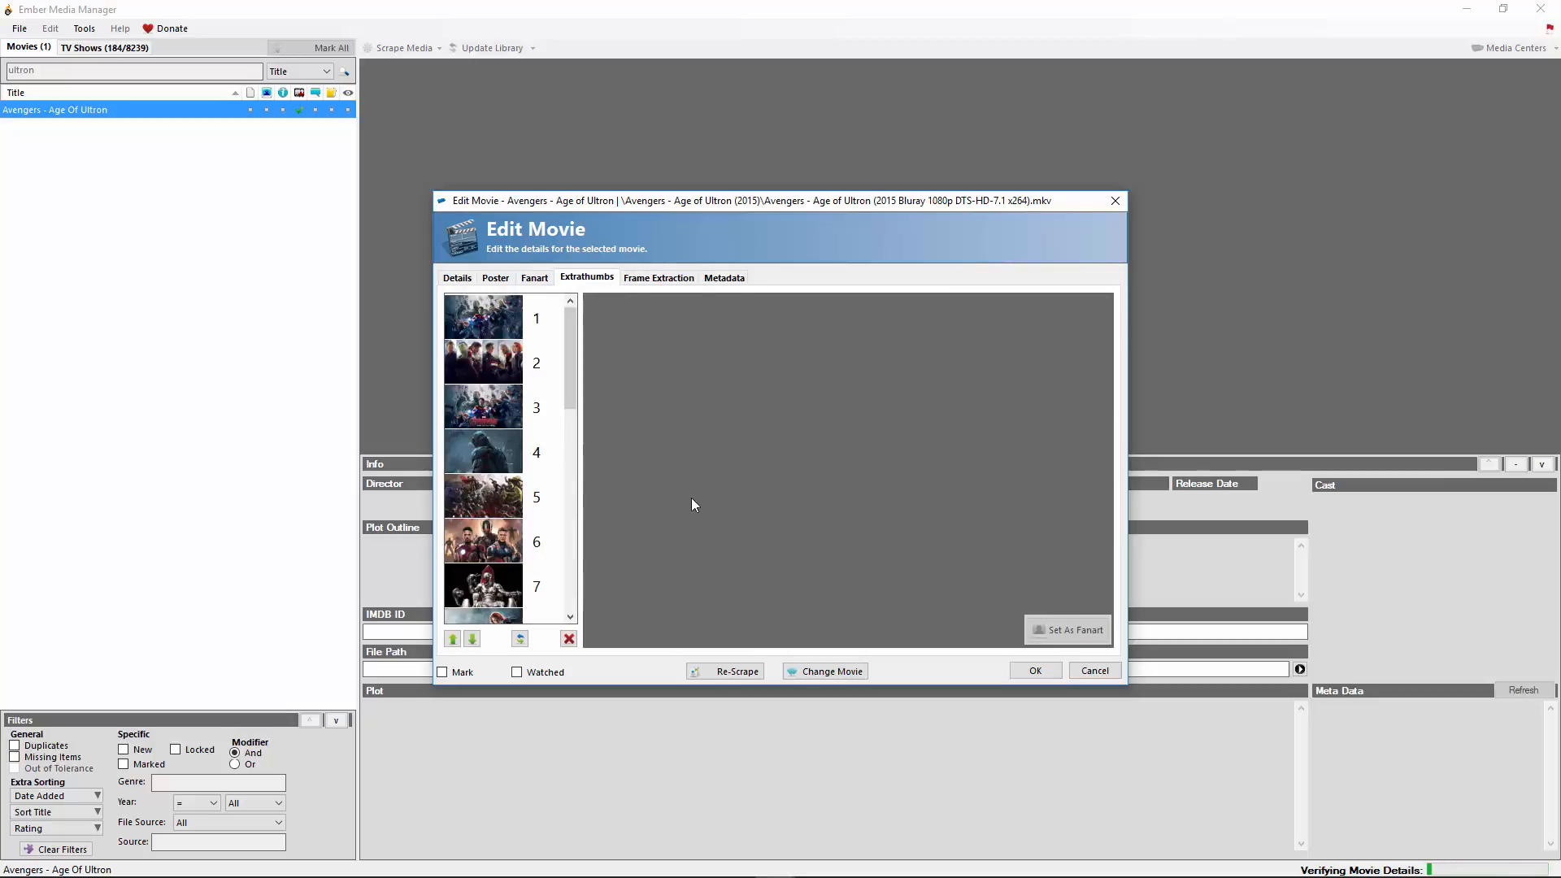
click(503, 325)
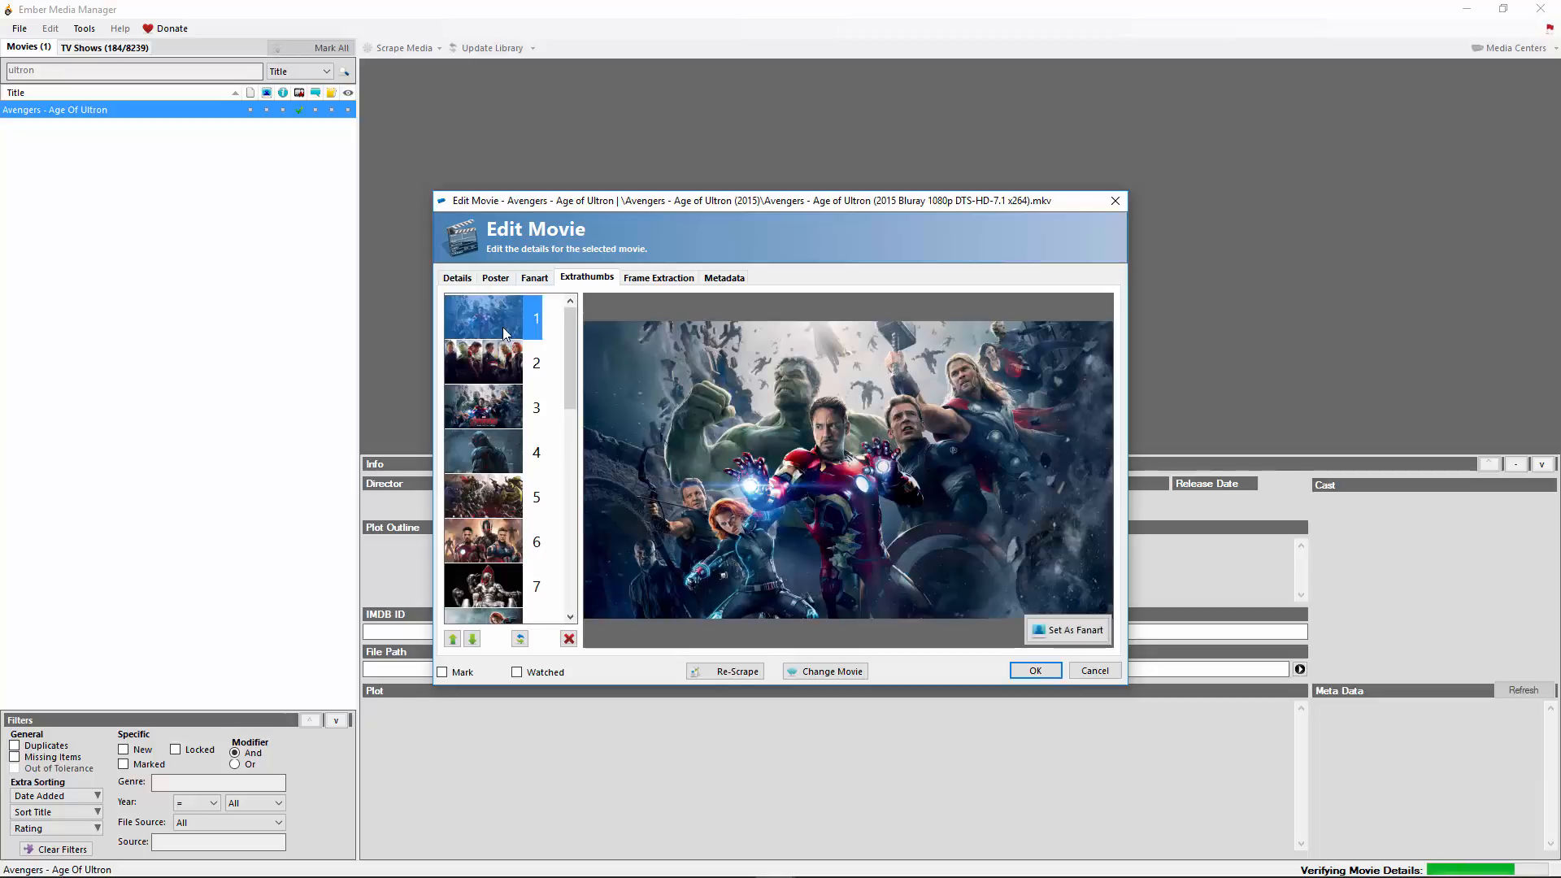
click(486, 421)
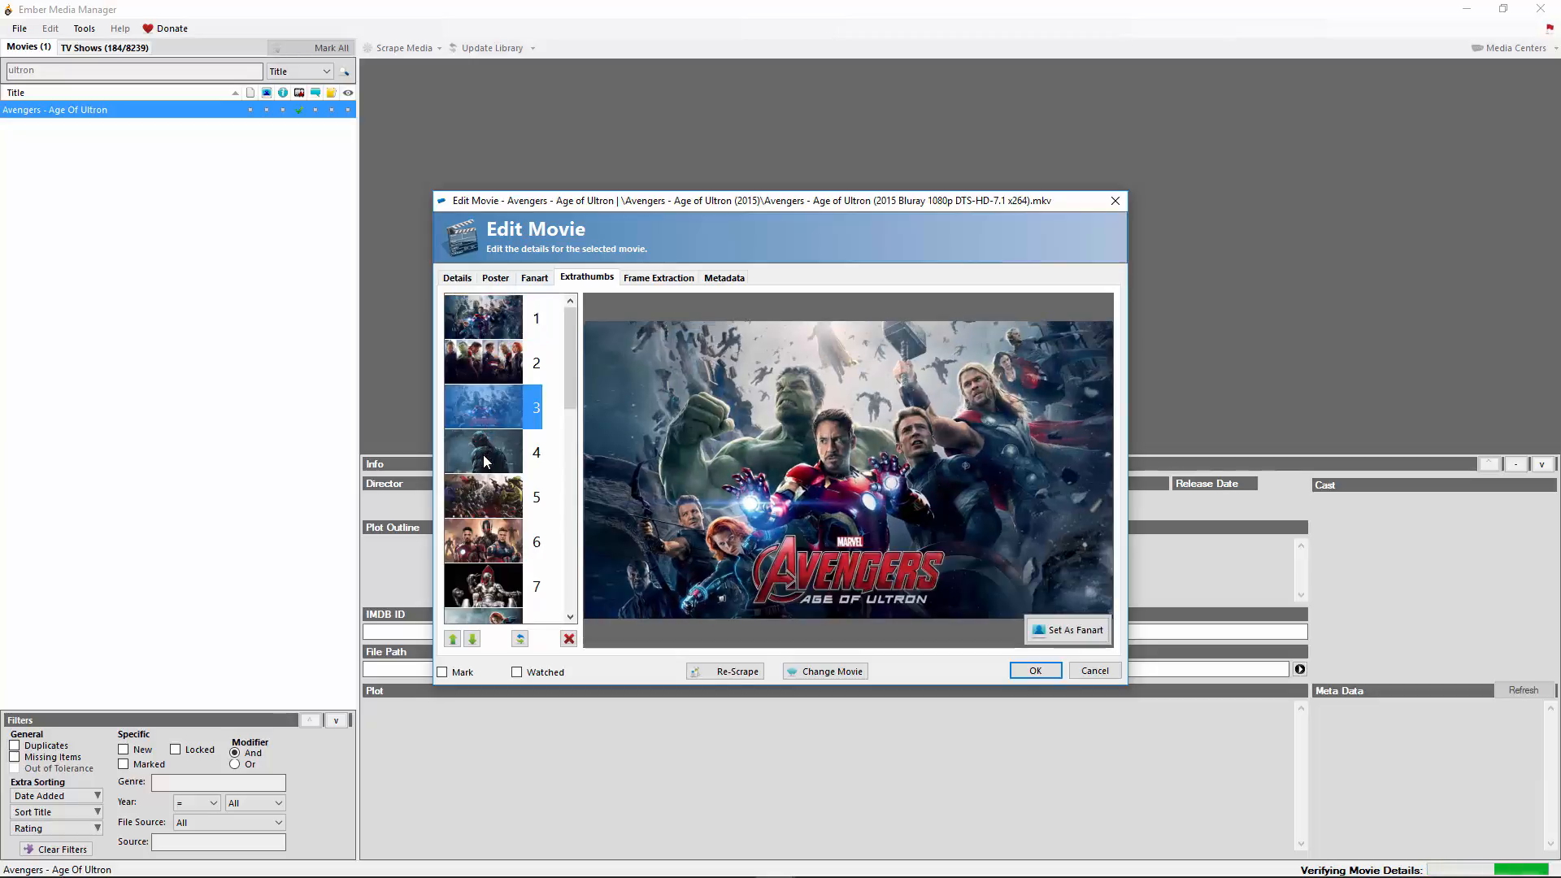
click(486, 456)
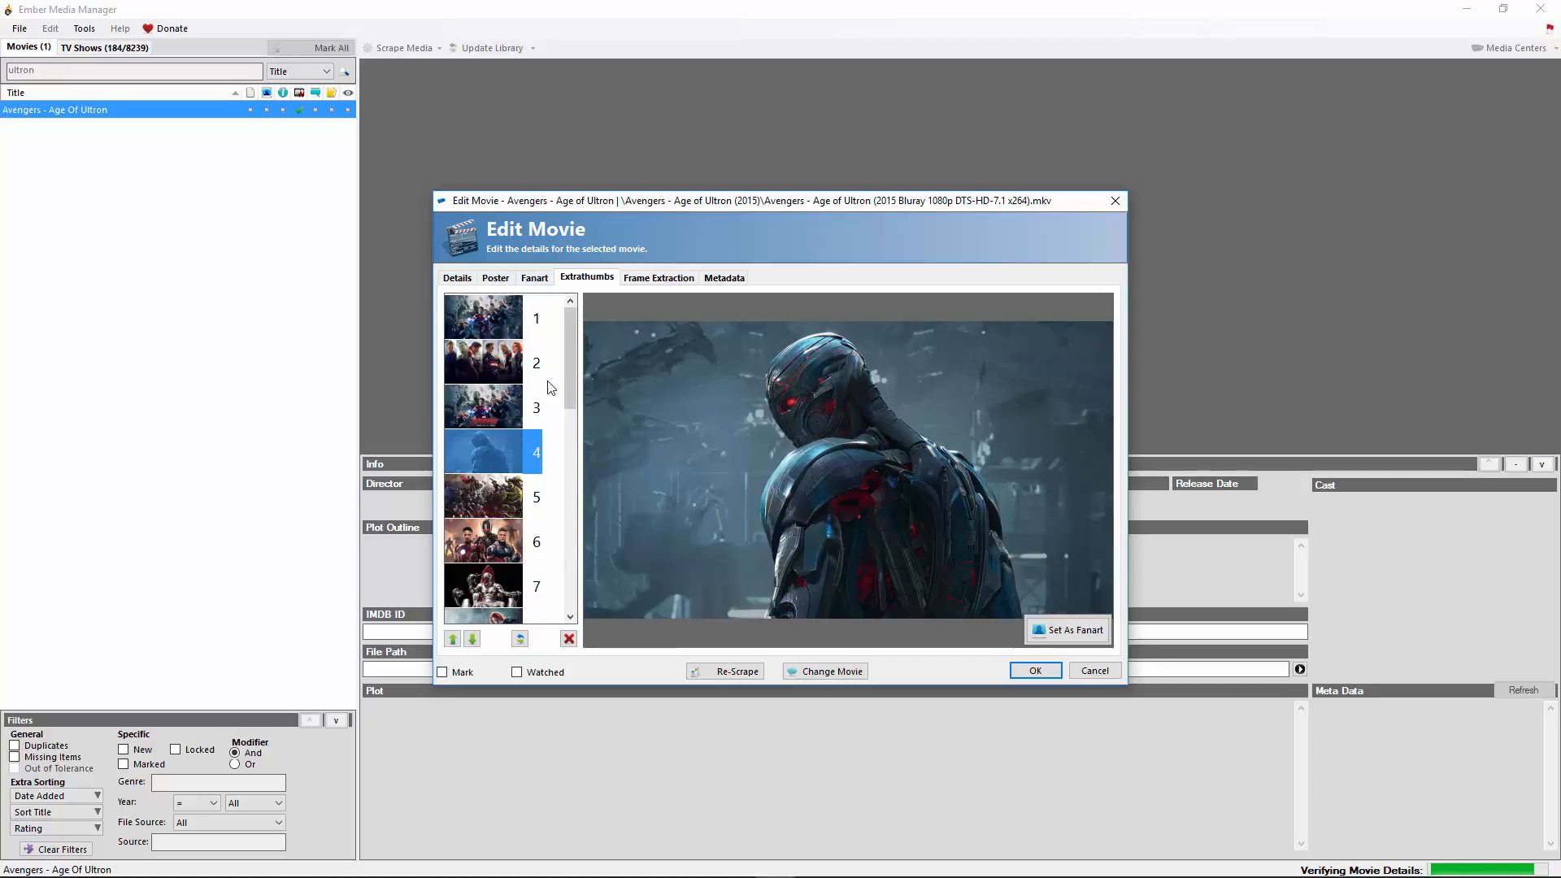
click(484, 327)
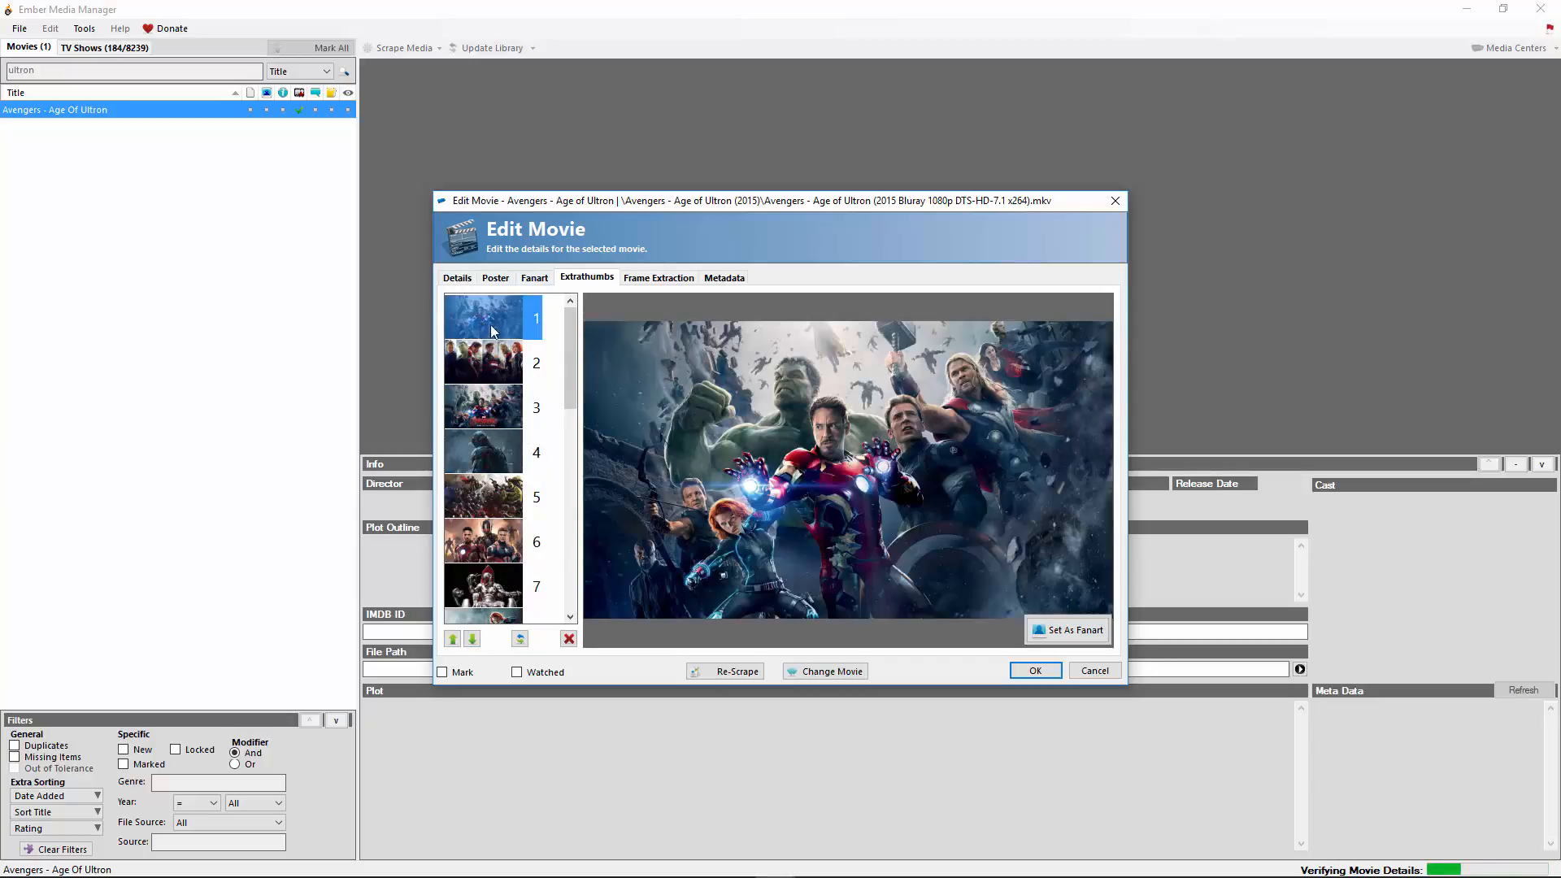
click(483, 364)
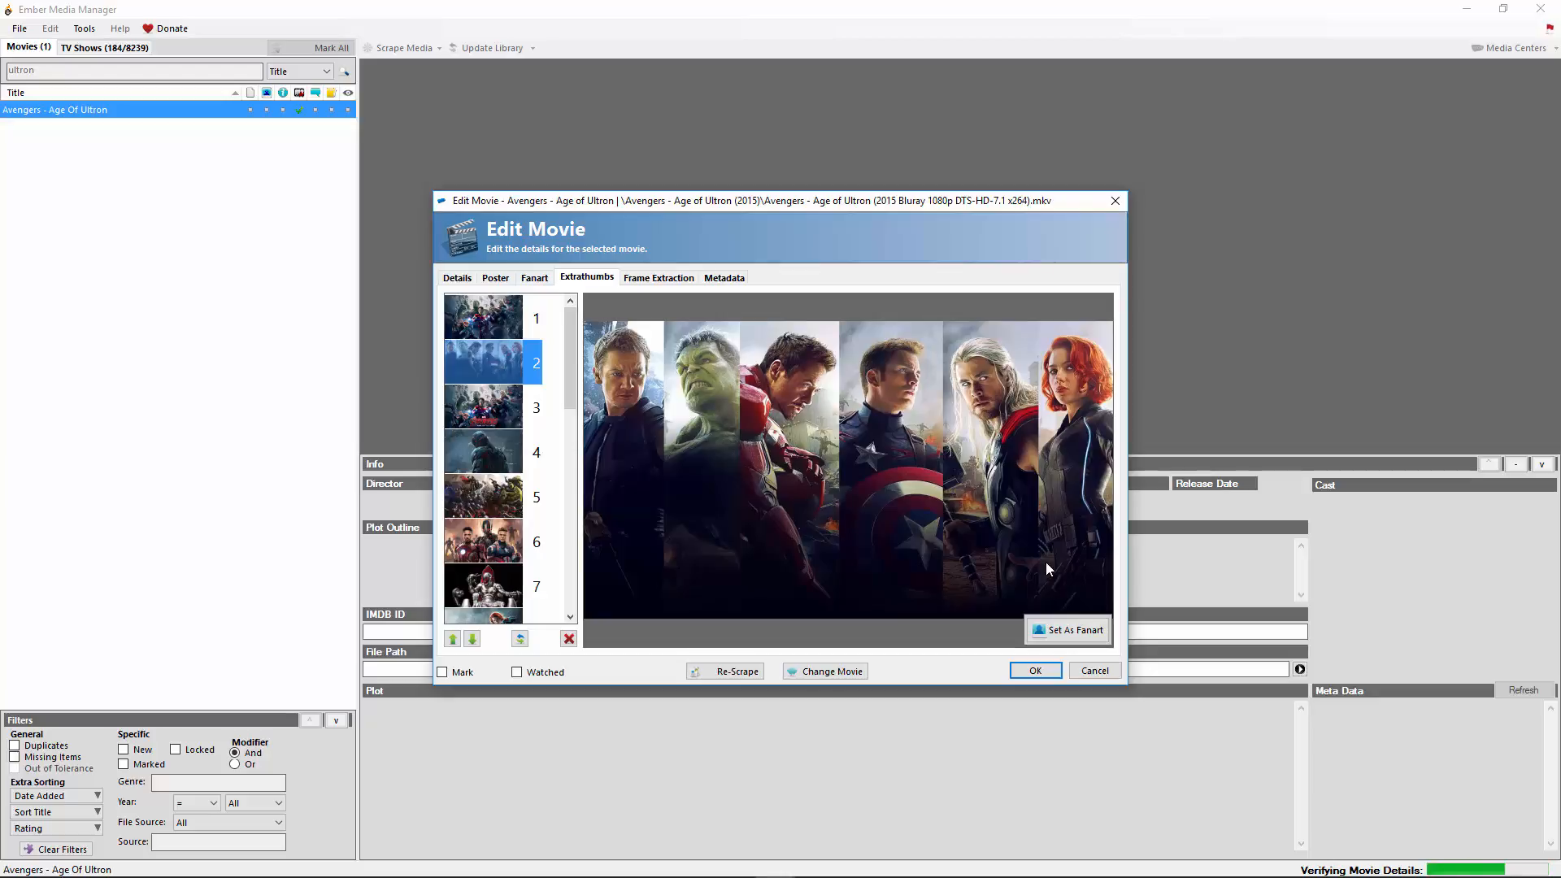
- Check the movie's video, audio and subtitle stream metadata and save the scraped movie details
click(734, 280)
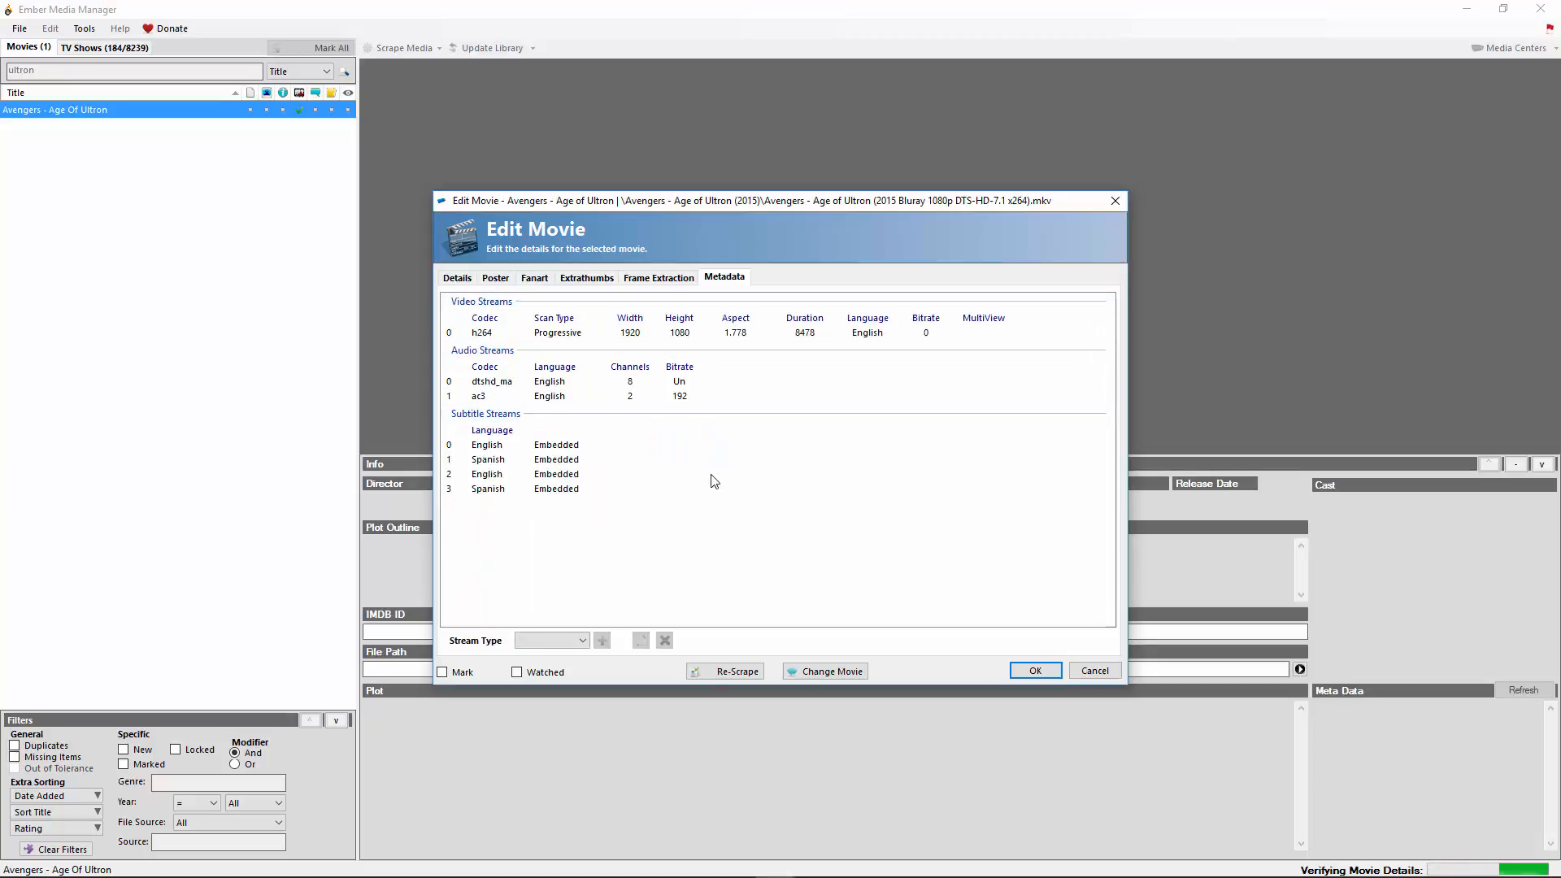
click(1036, 670)
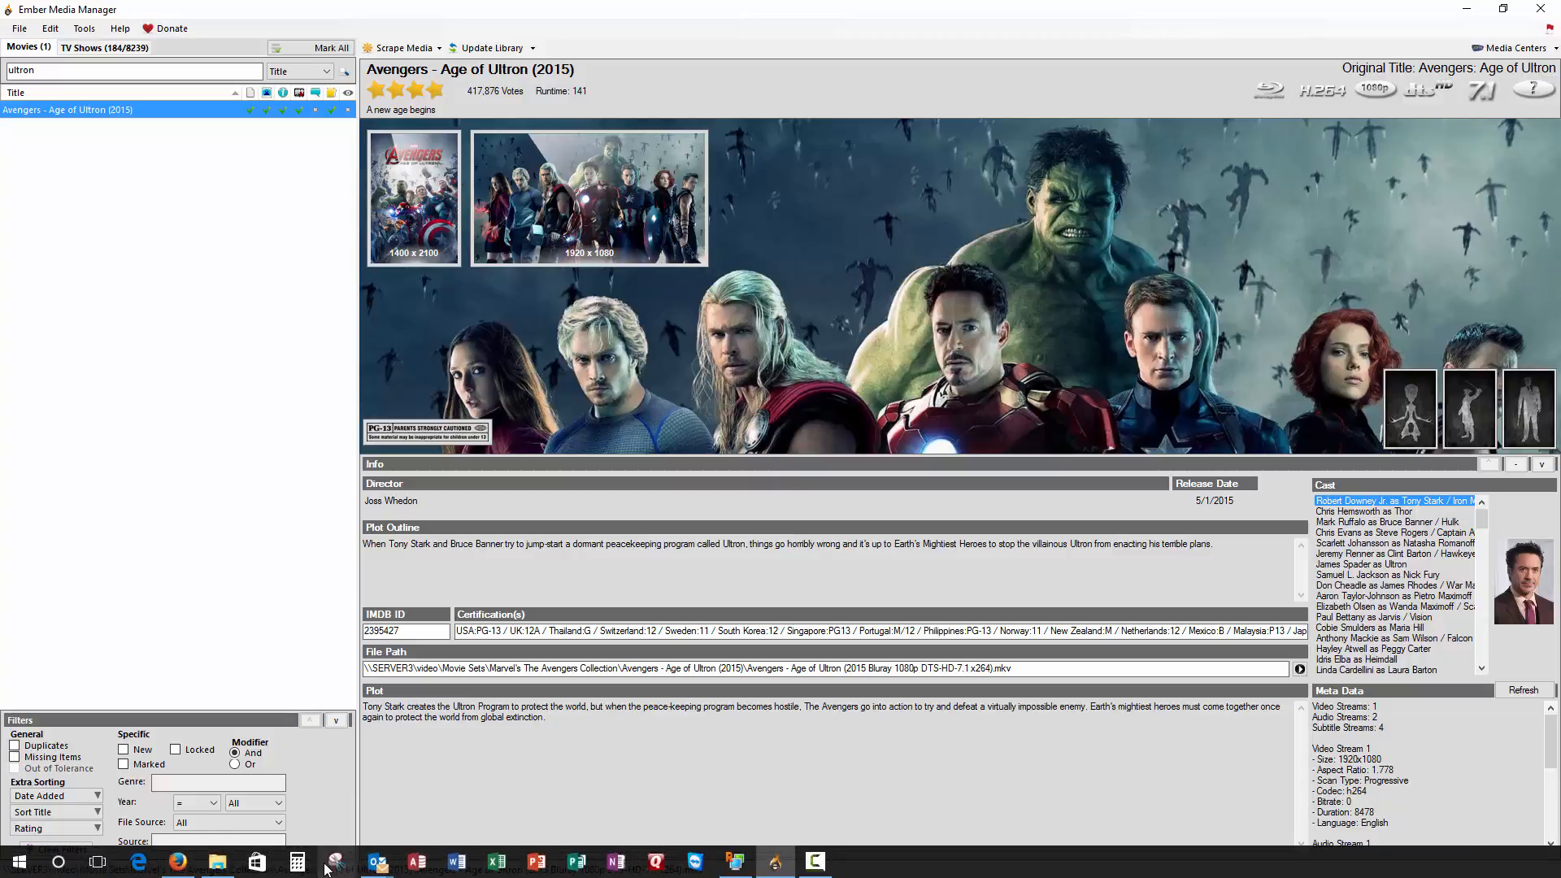
- Switch to File Explorer, open the movie folder's .actors subfolder and look through the first several actor photos
click(217, 861)
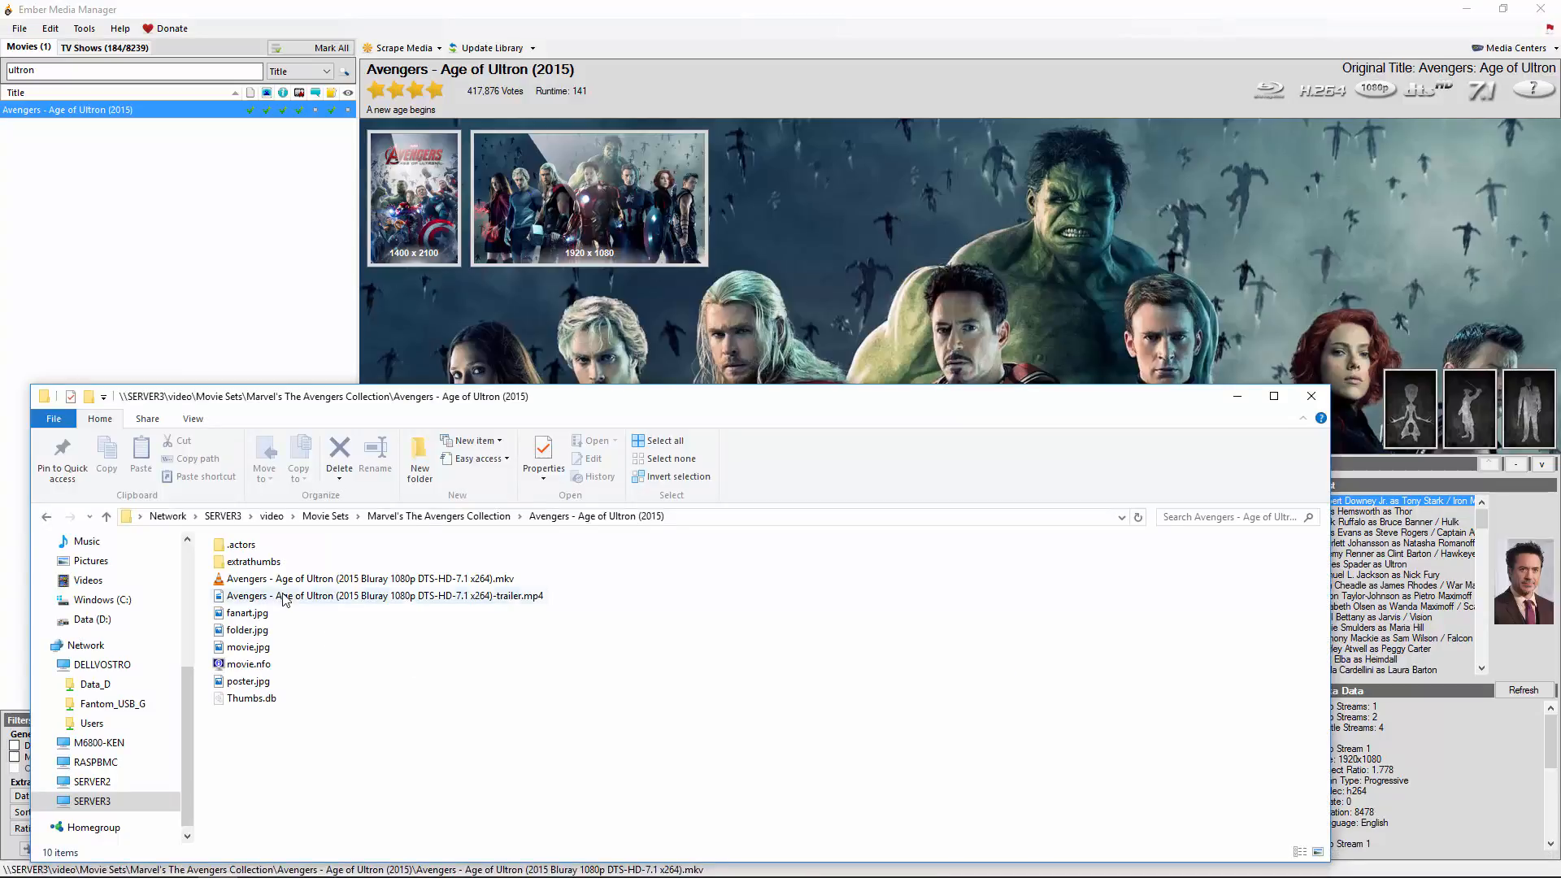
double_click(240, 545)
click(252, 545)
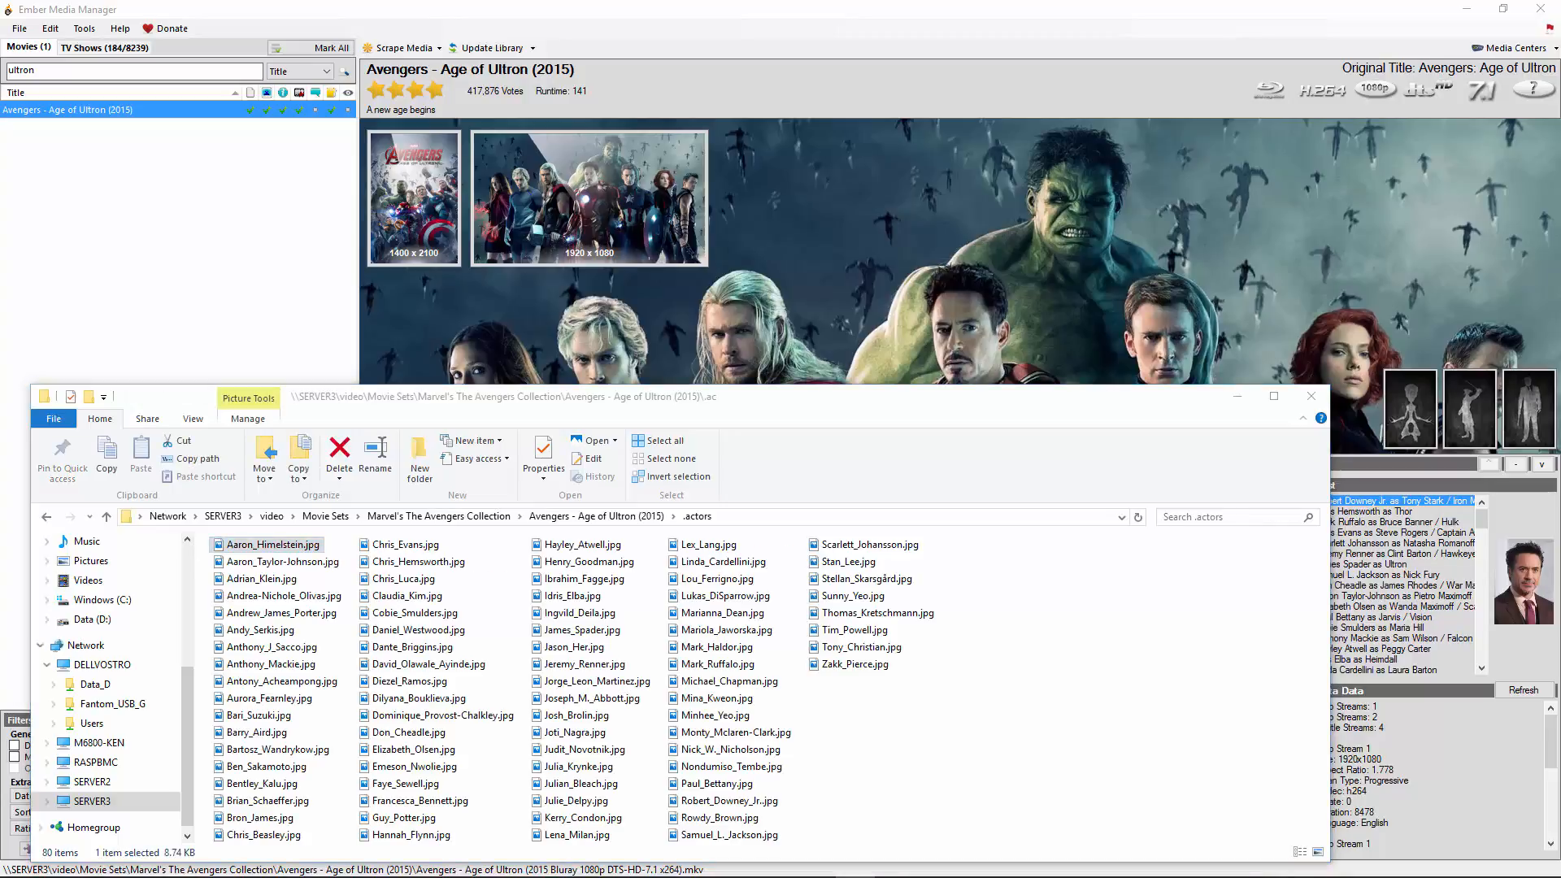
key(Return)
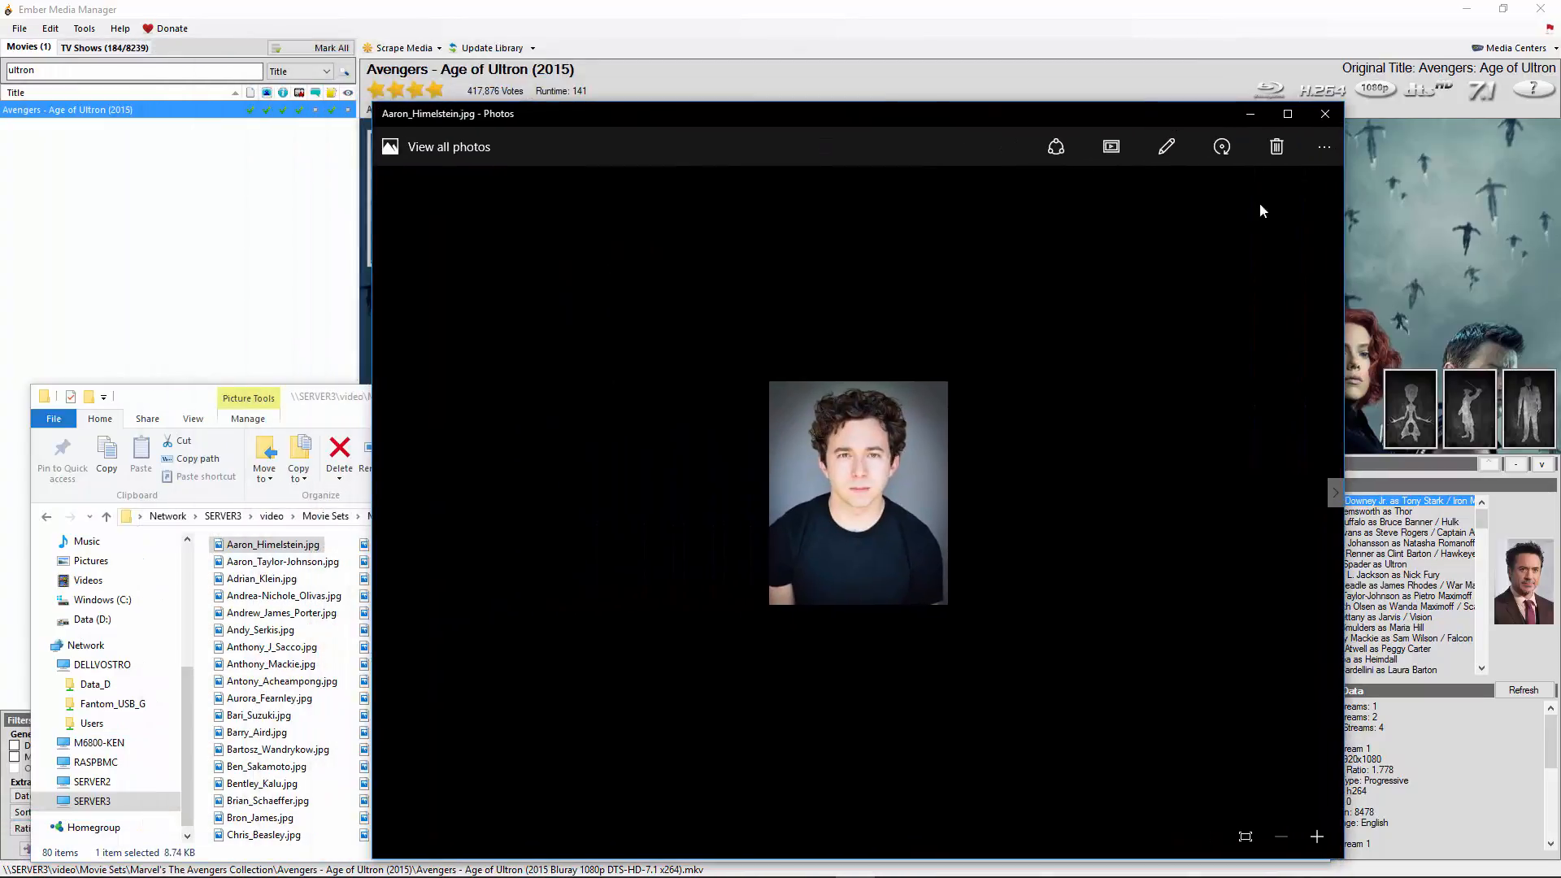
click(1334, 496)
click(1334, 496)
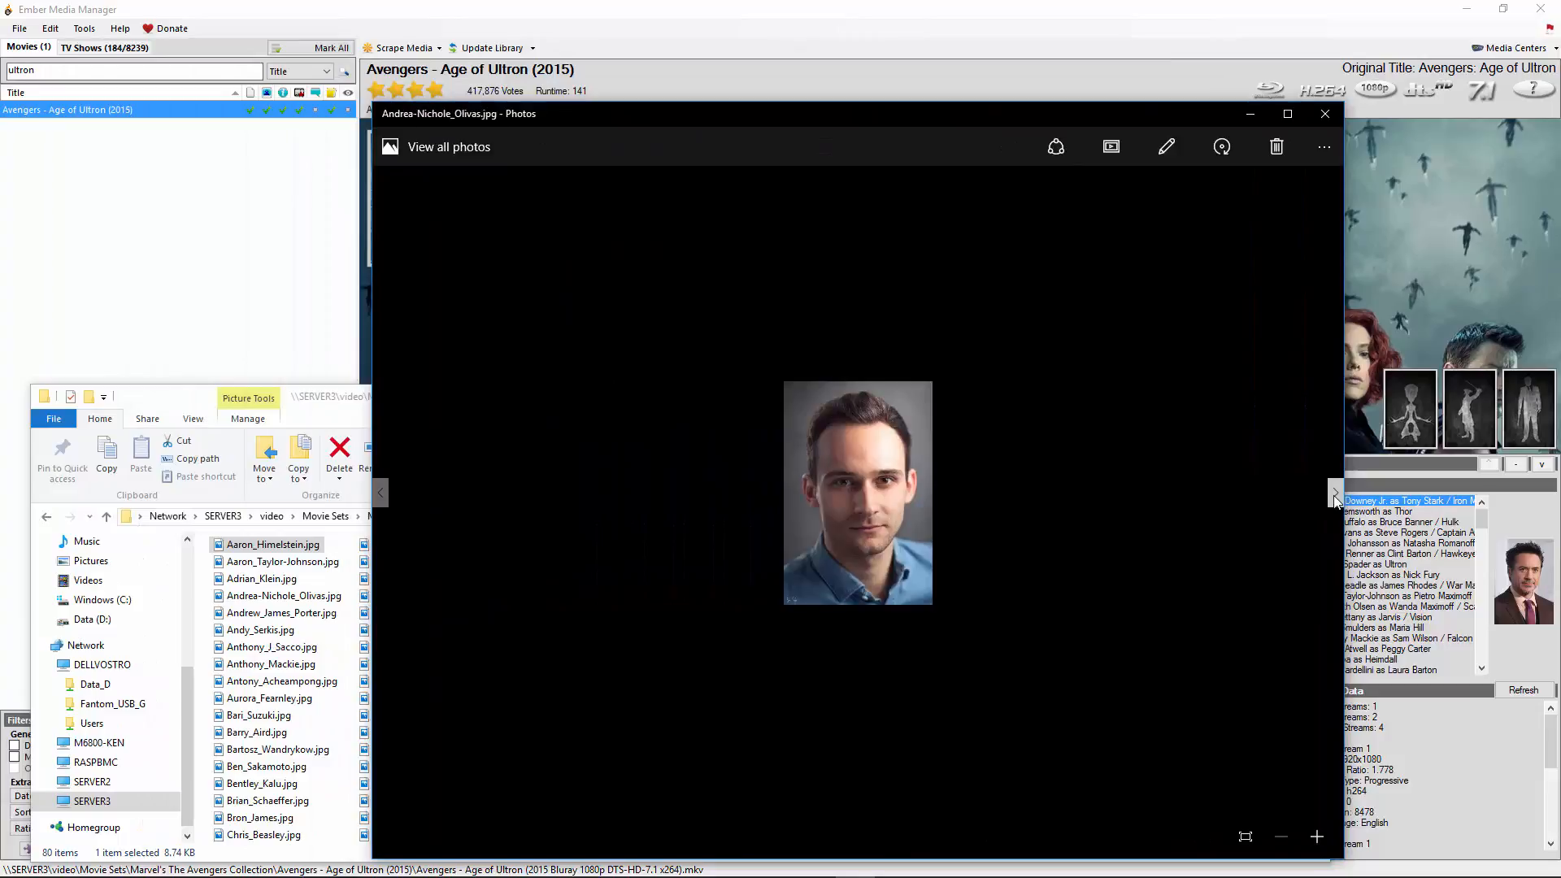
click(1334, 496)
click(1334, 496)
click(1334, 496)
click(1326, 114)
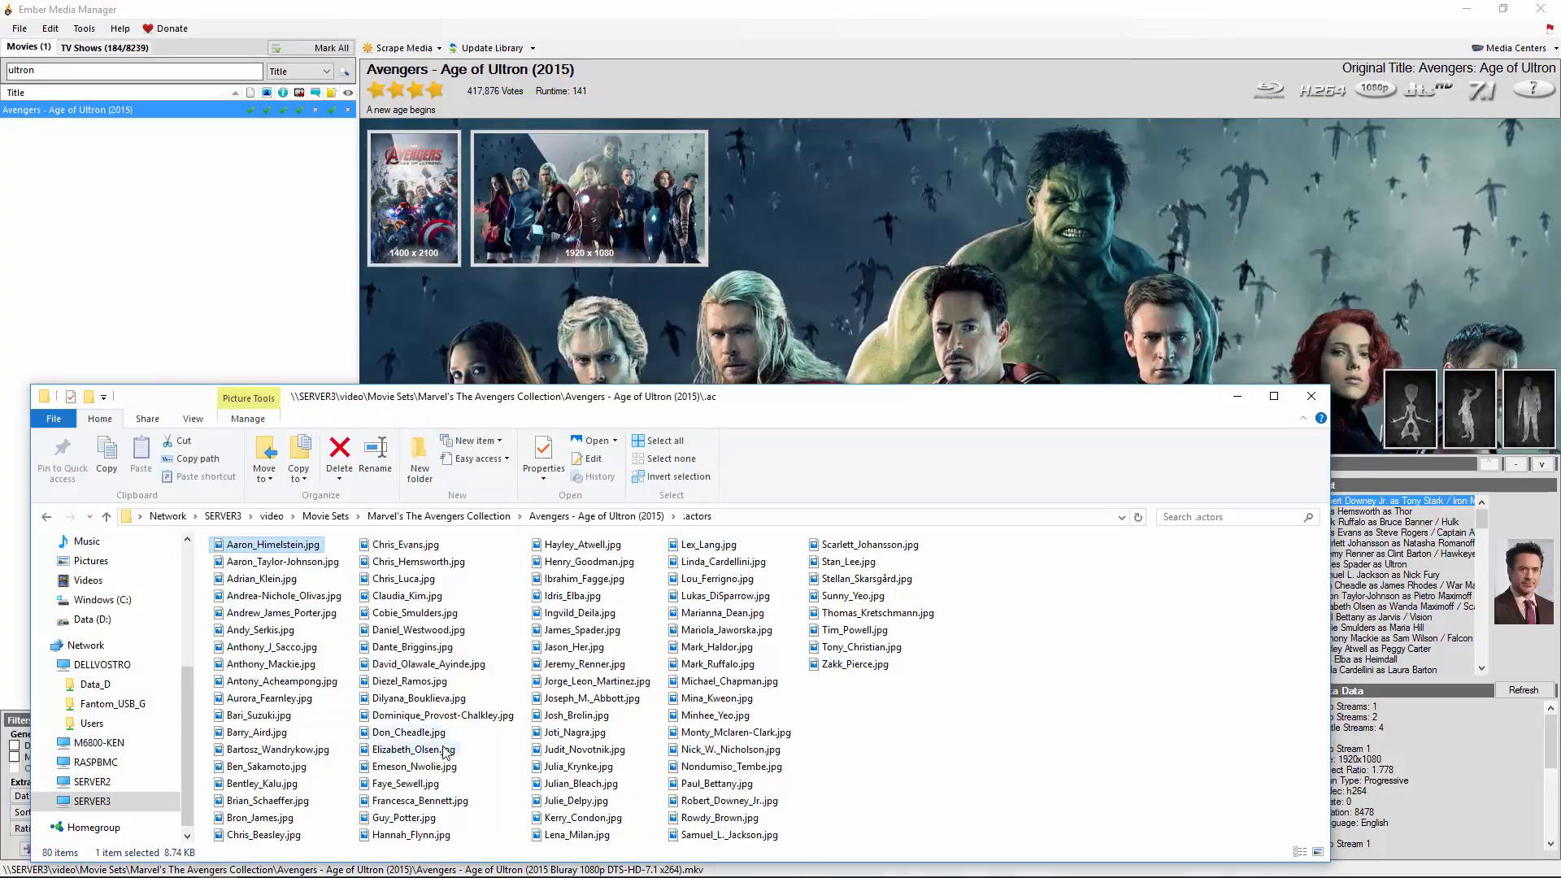
- Open the movie's extrathumbs folder and view the images thumb1.jpg to thumb4.jpg
key(BackSpace)
double_click(259, 562)
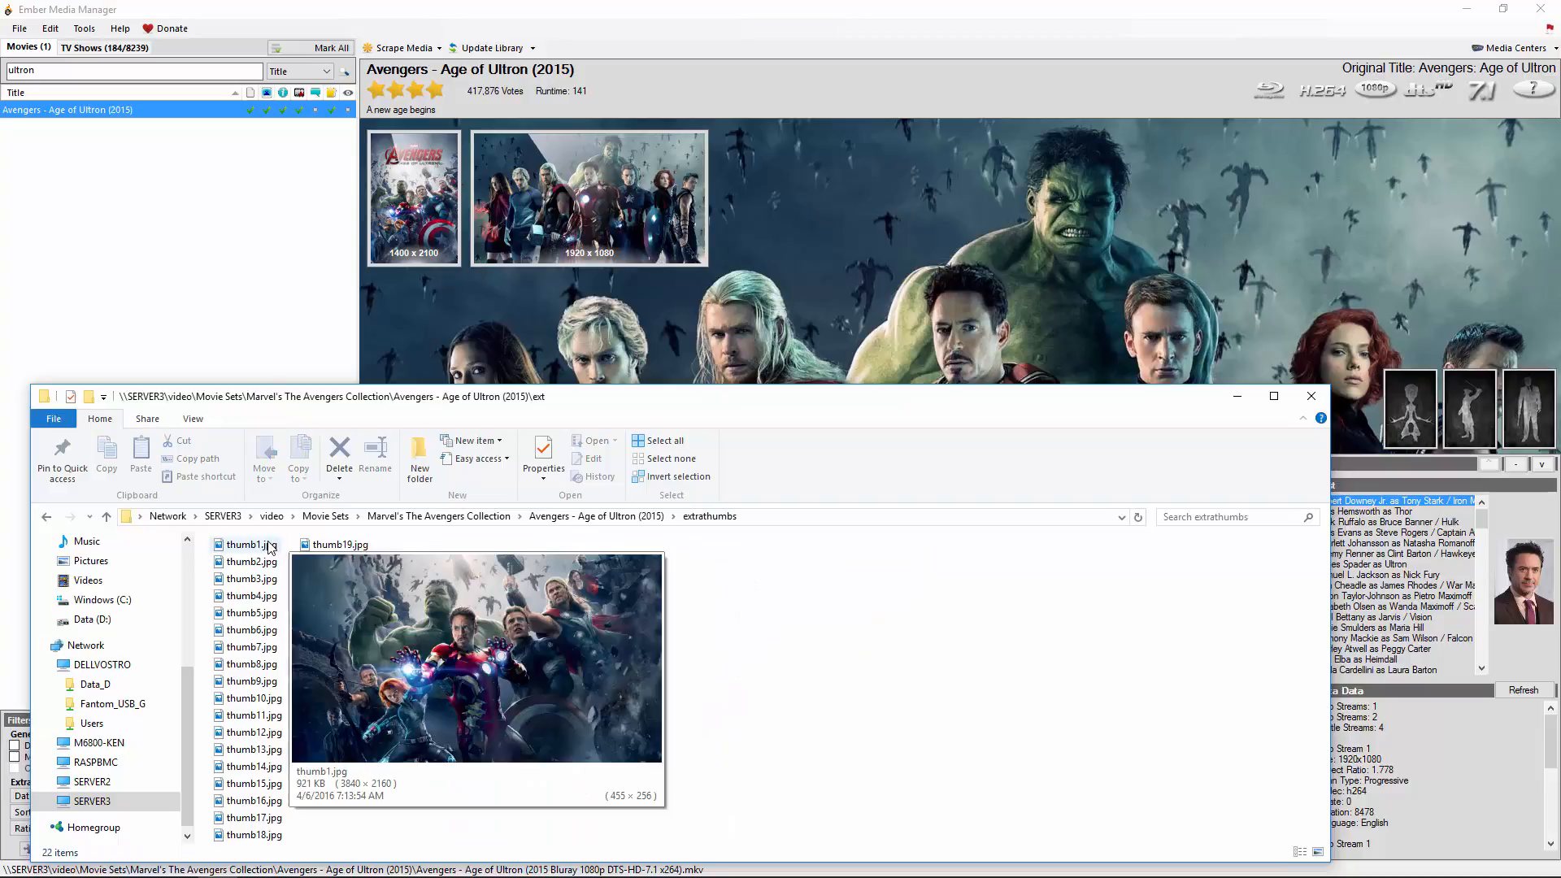
click(271, 545)
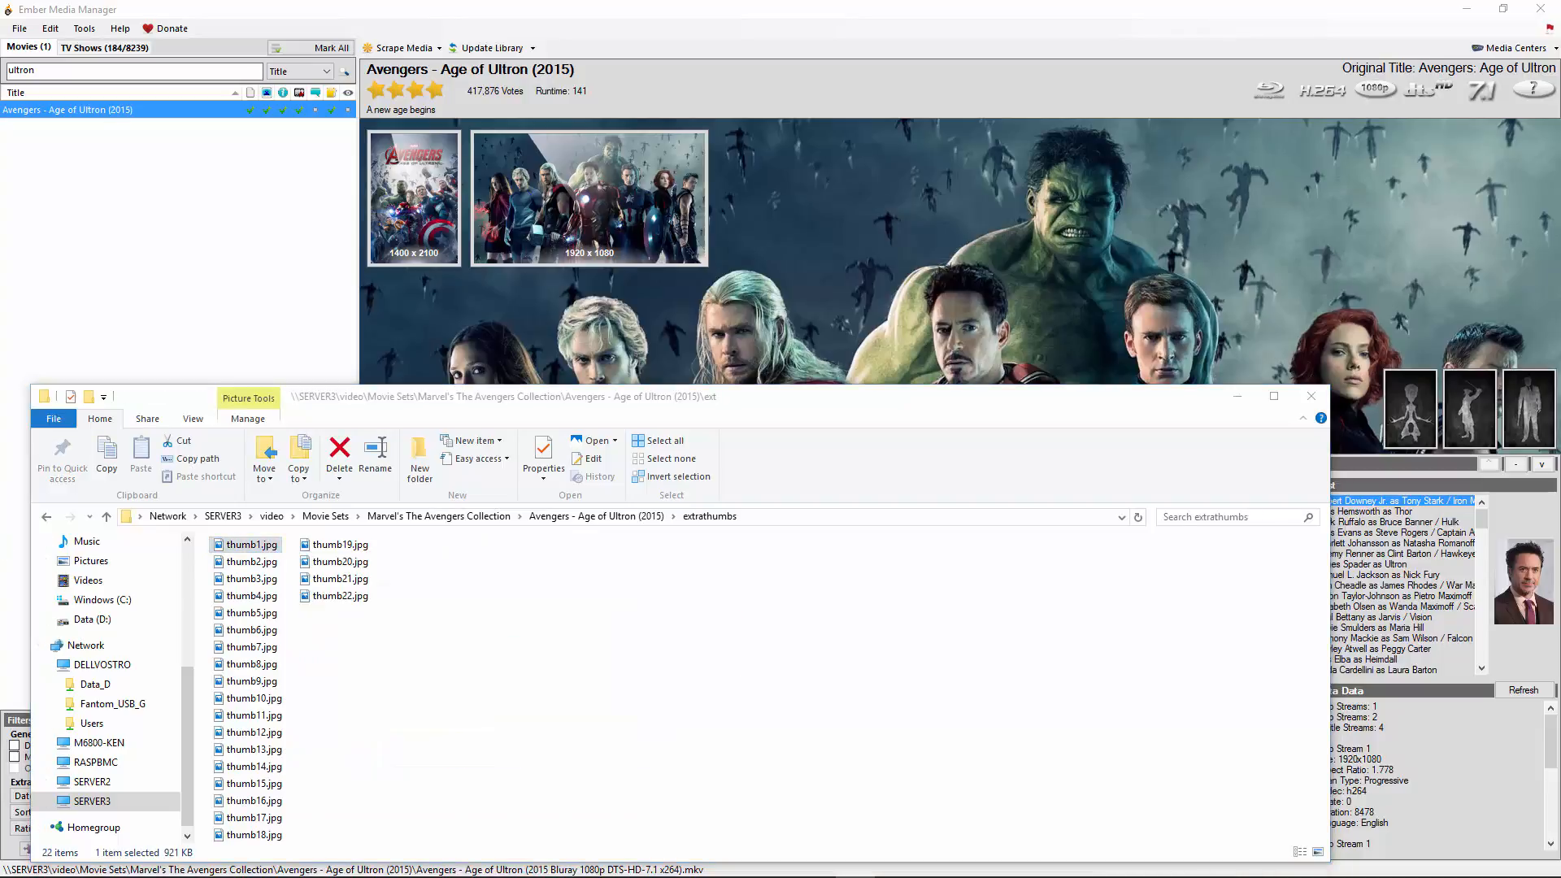
drag(0, 120, 978, 95)
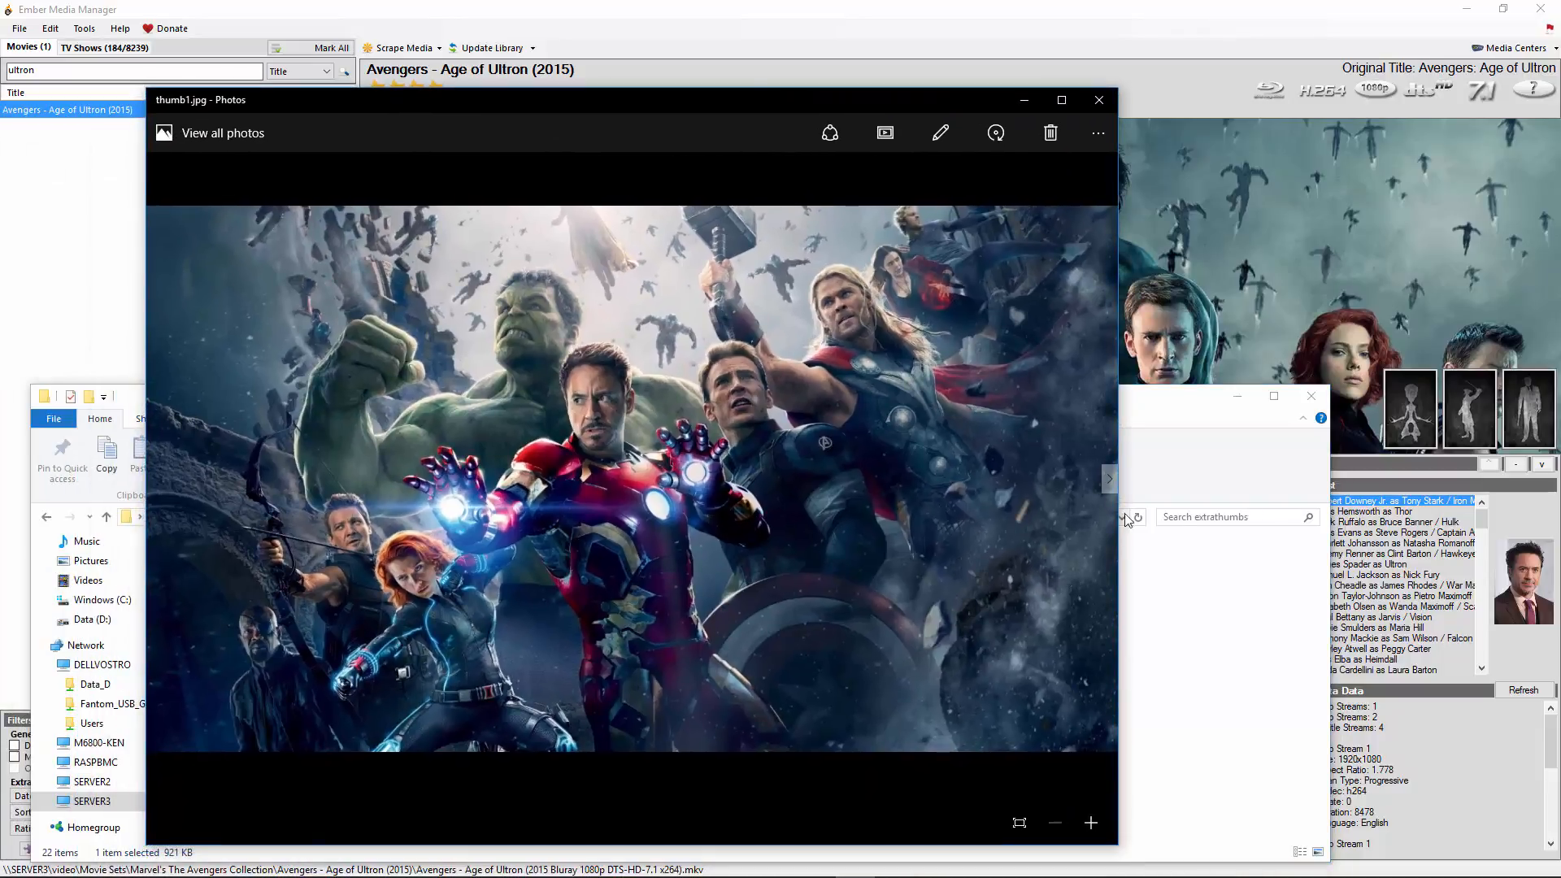
click(1109, 484)
click(1109, 485)
click(1109, 485)
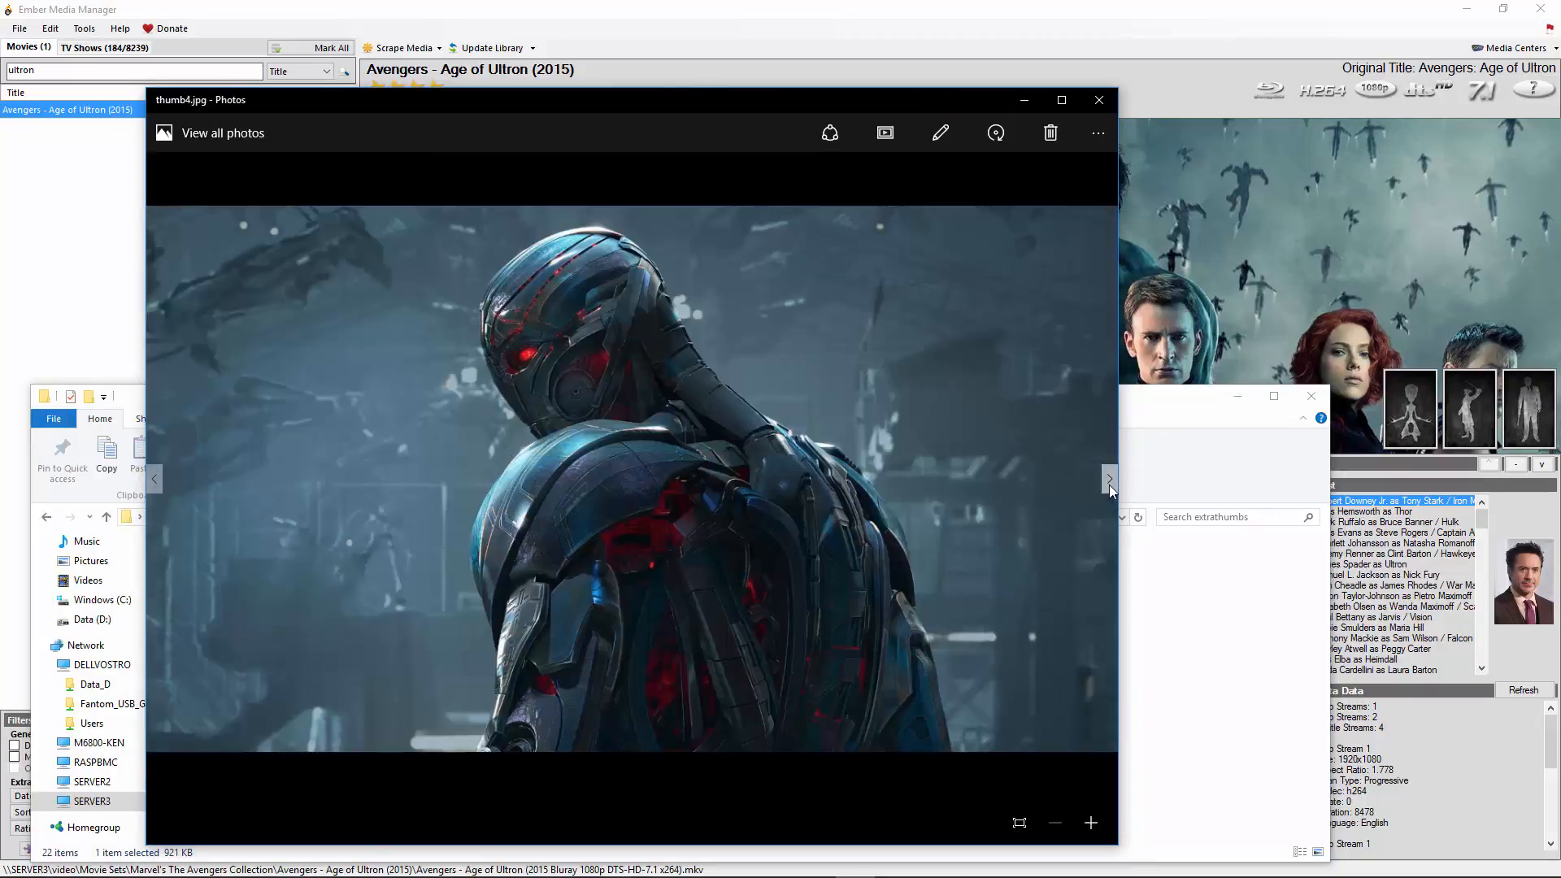
click(1099, 99)
click(995, 179)
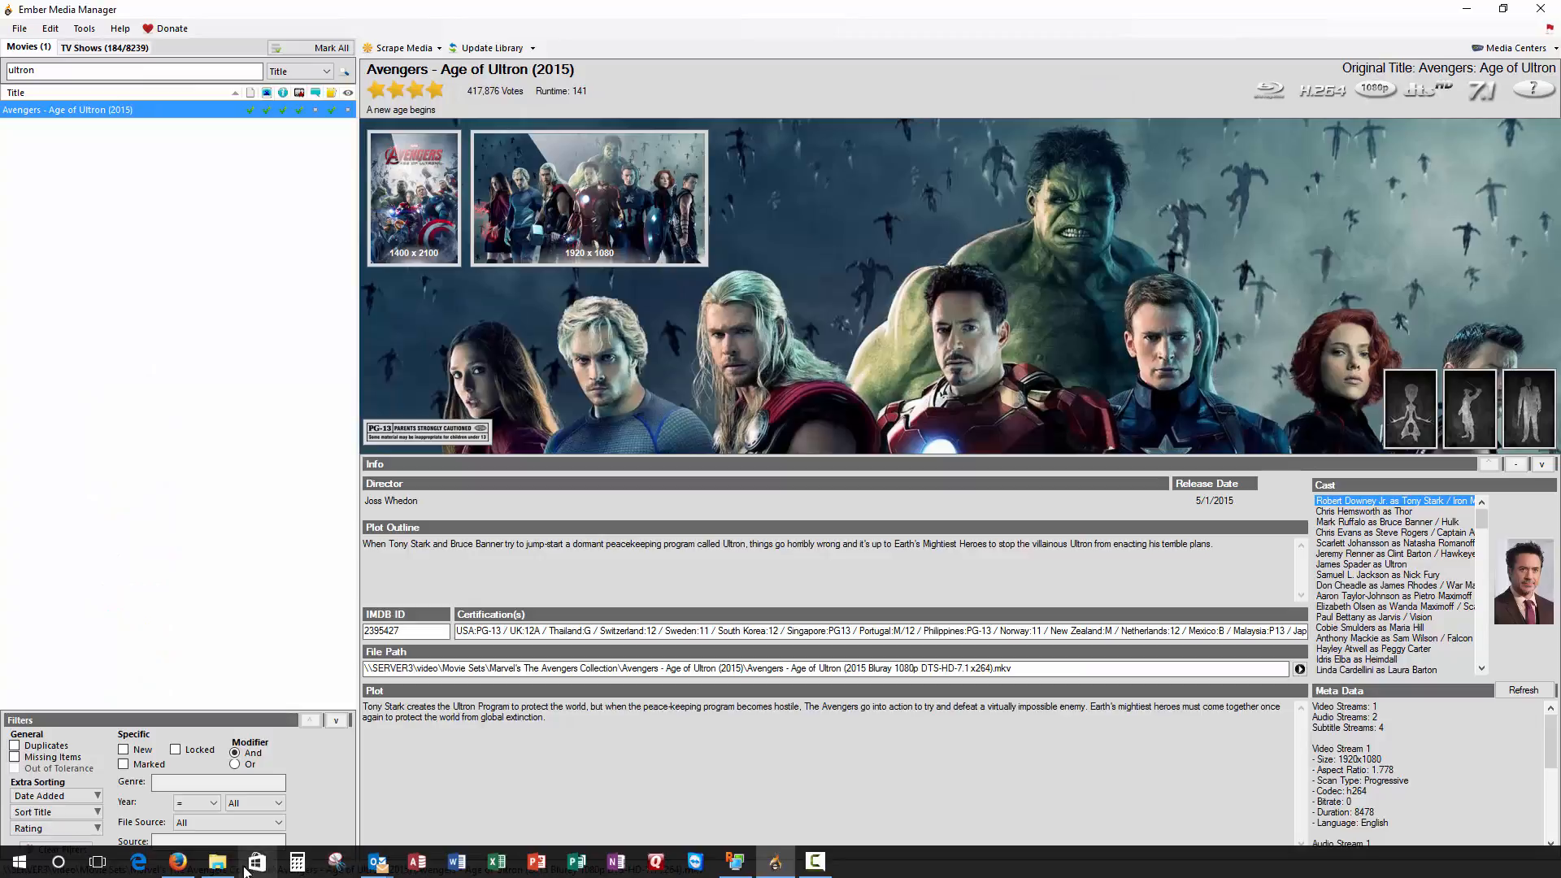
- Go back to the Avengers - Age of Ultron movie folder in File Explorer and open its trailer video
click(228, 871)
key(BackSpace)
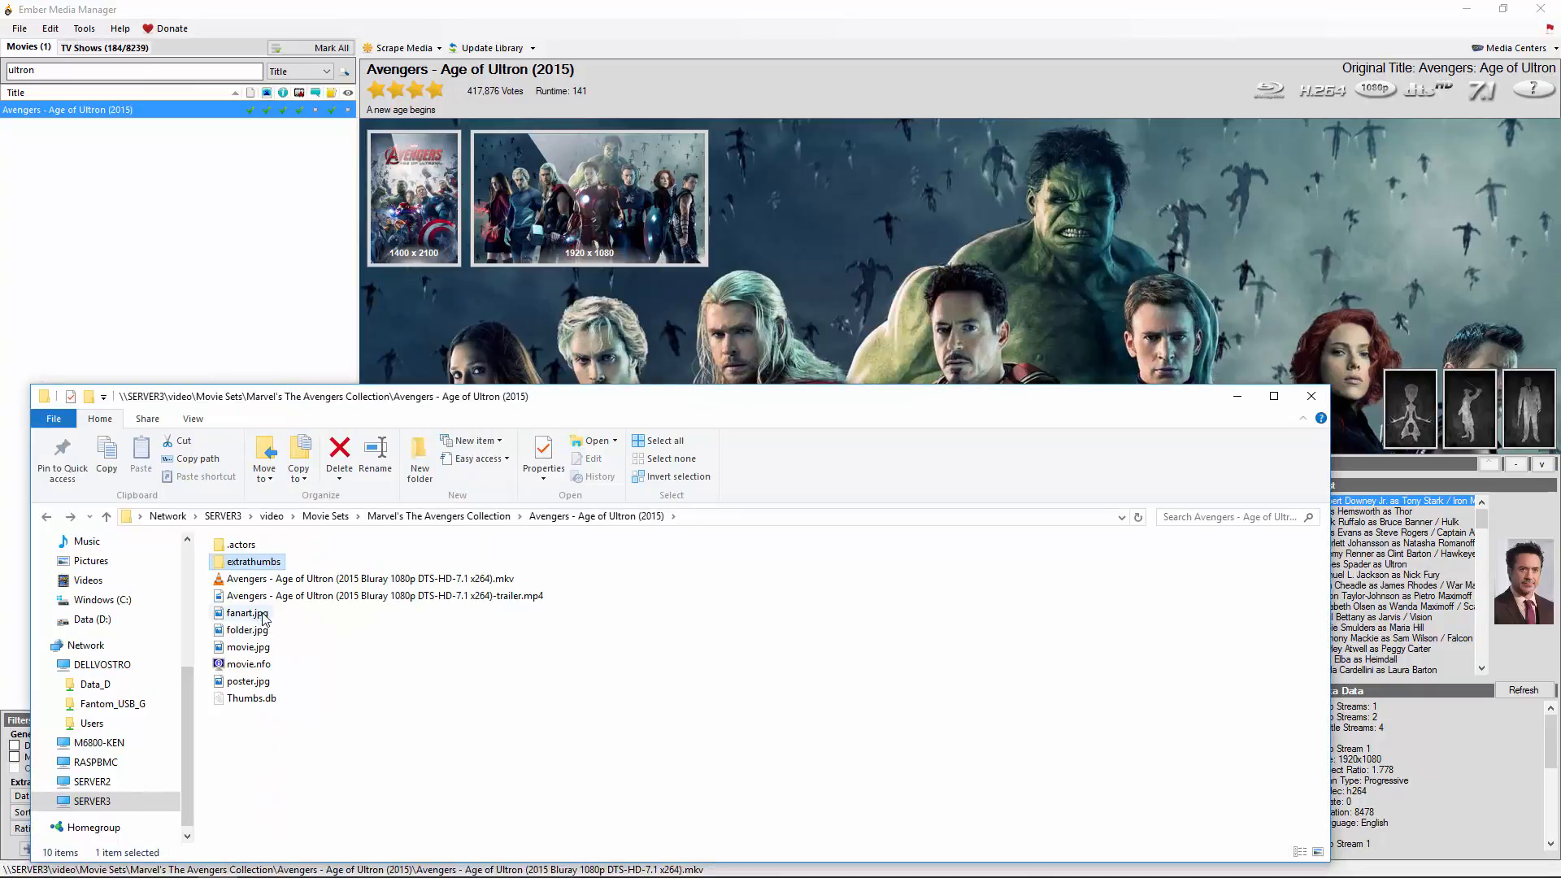
mouse_move(259, 617)
mouse_move(255, 690)
double_click(515, 597)
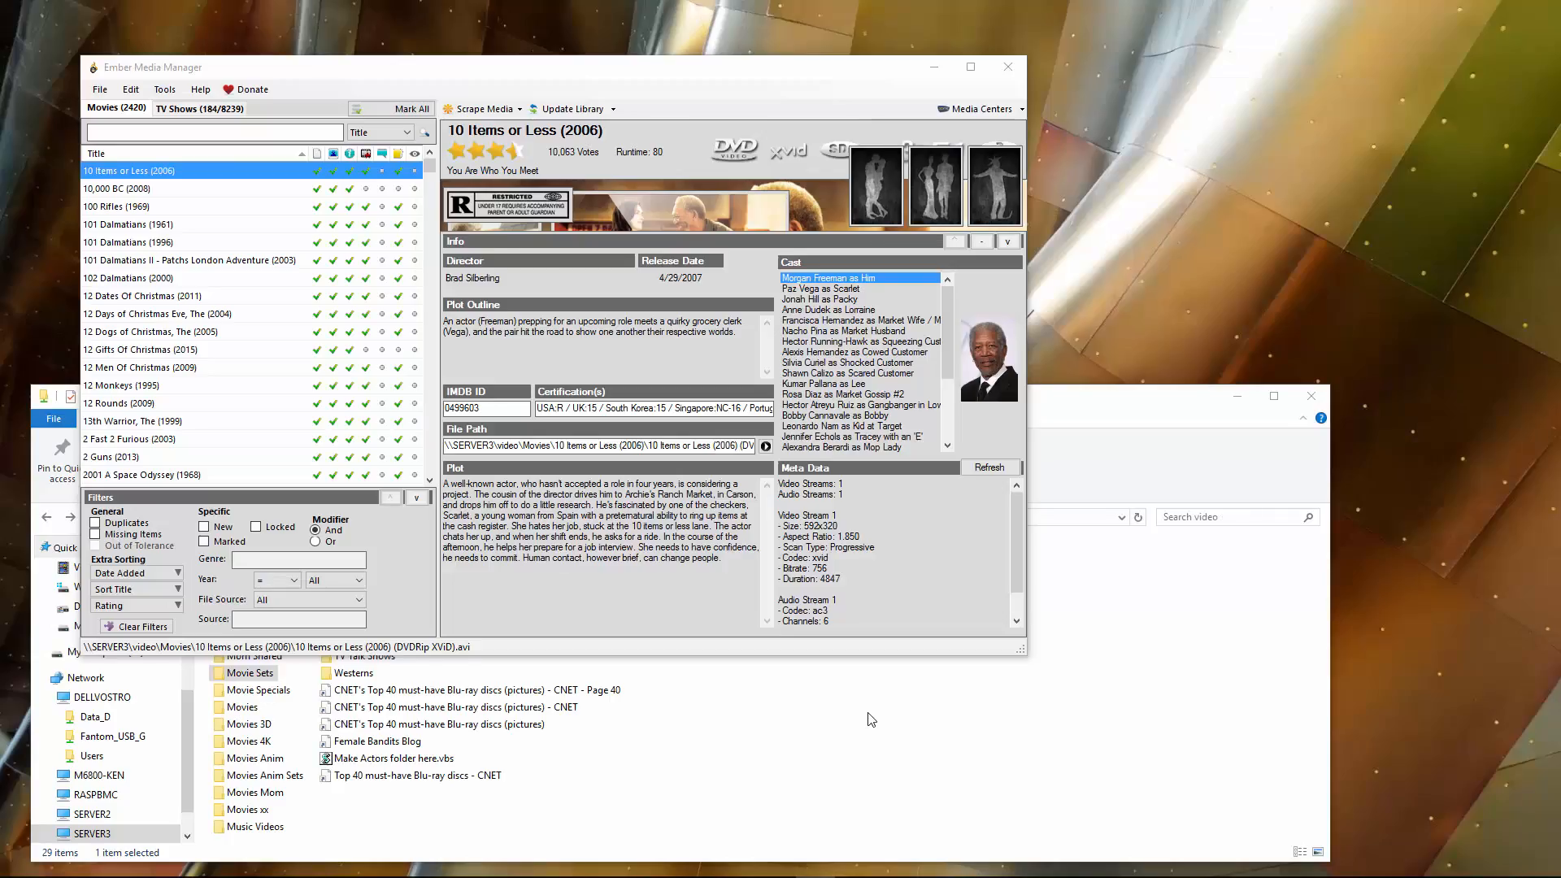
- Show the TV shows library in Ember Media Manager and view the details of Agent X and the first Battlestar Galactica entry
click(210, 112)
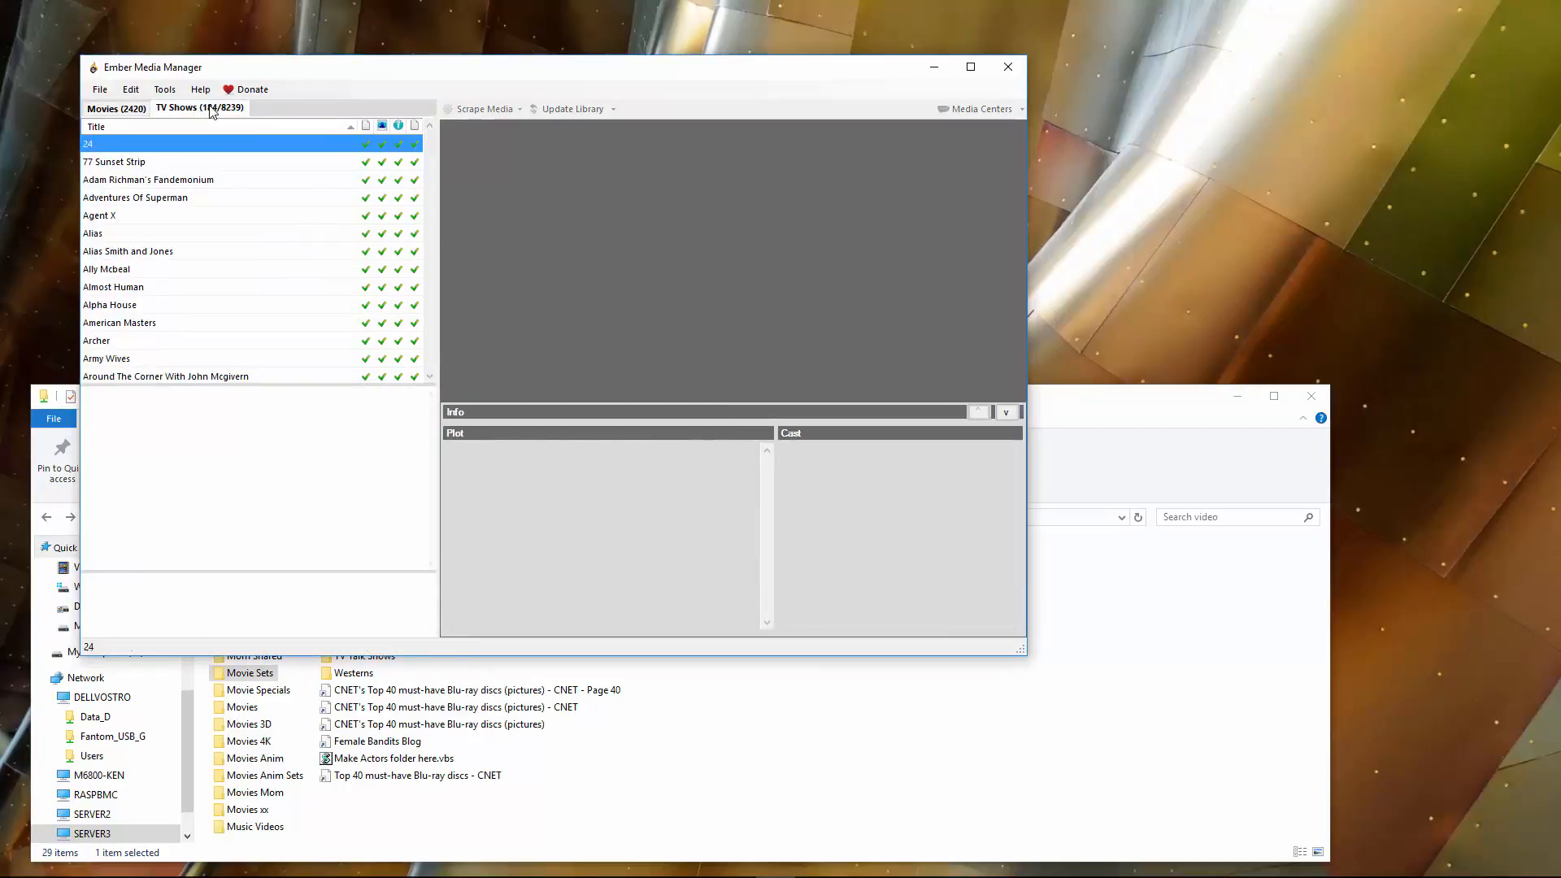
click(236, 218)
scroll(309, 284, down, 4)
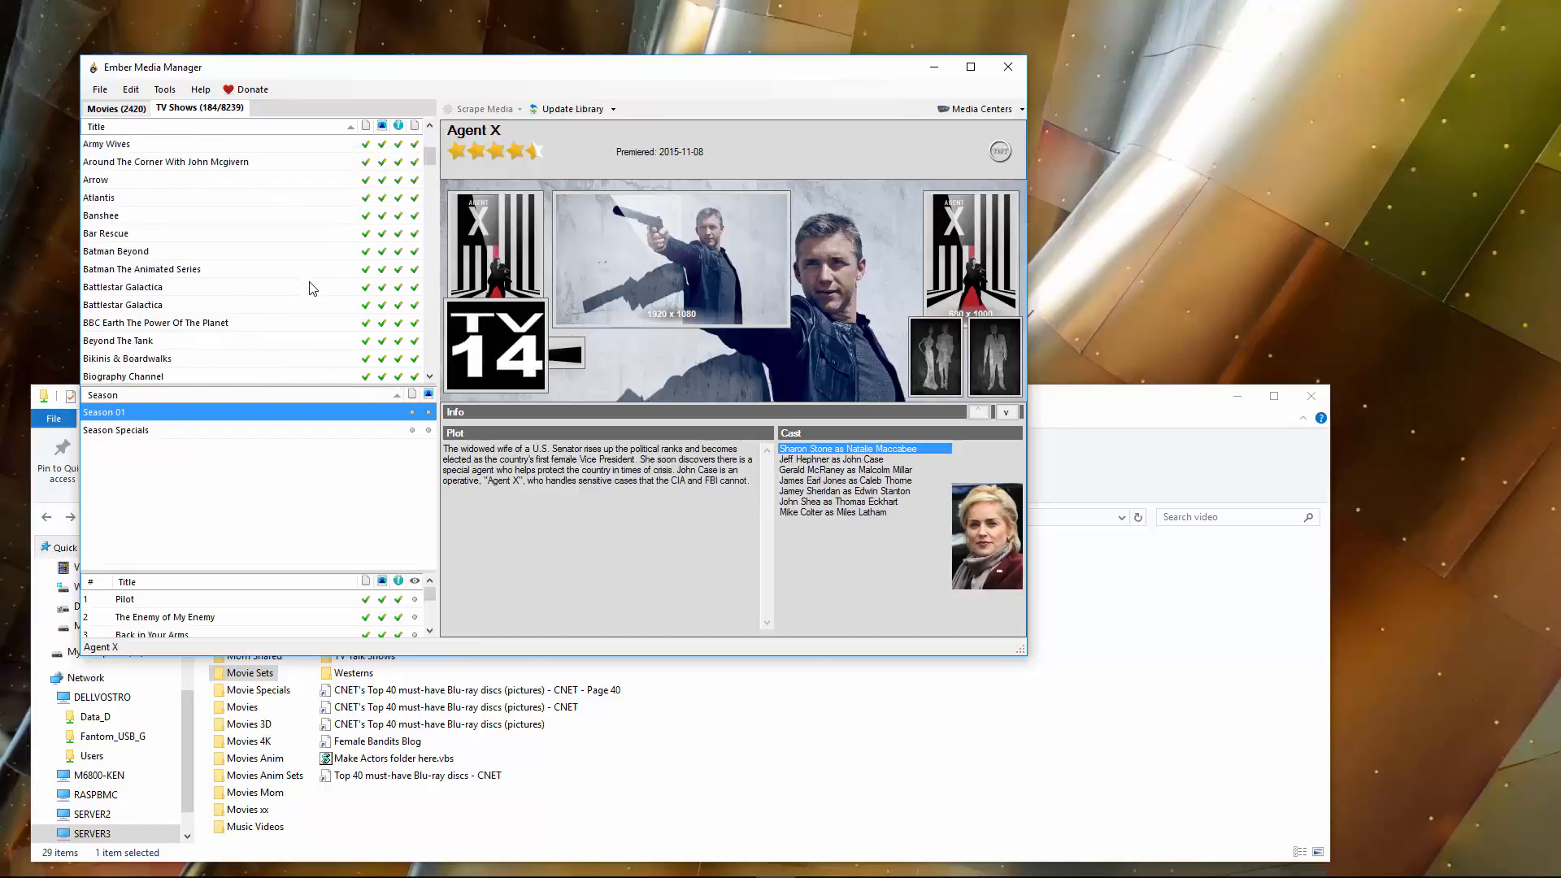
click(312, 288)
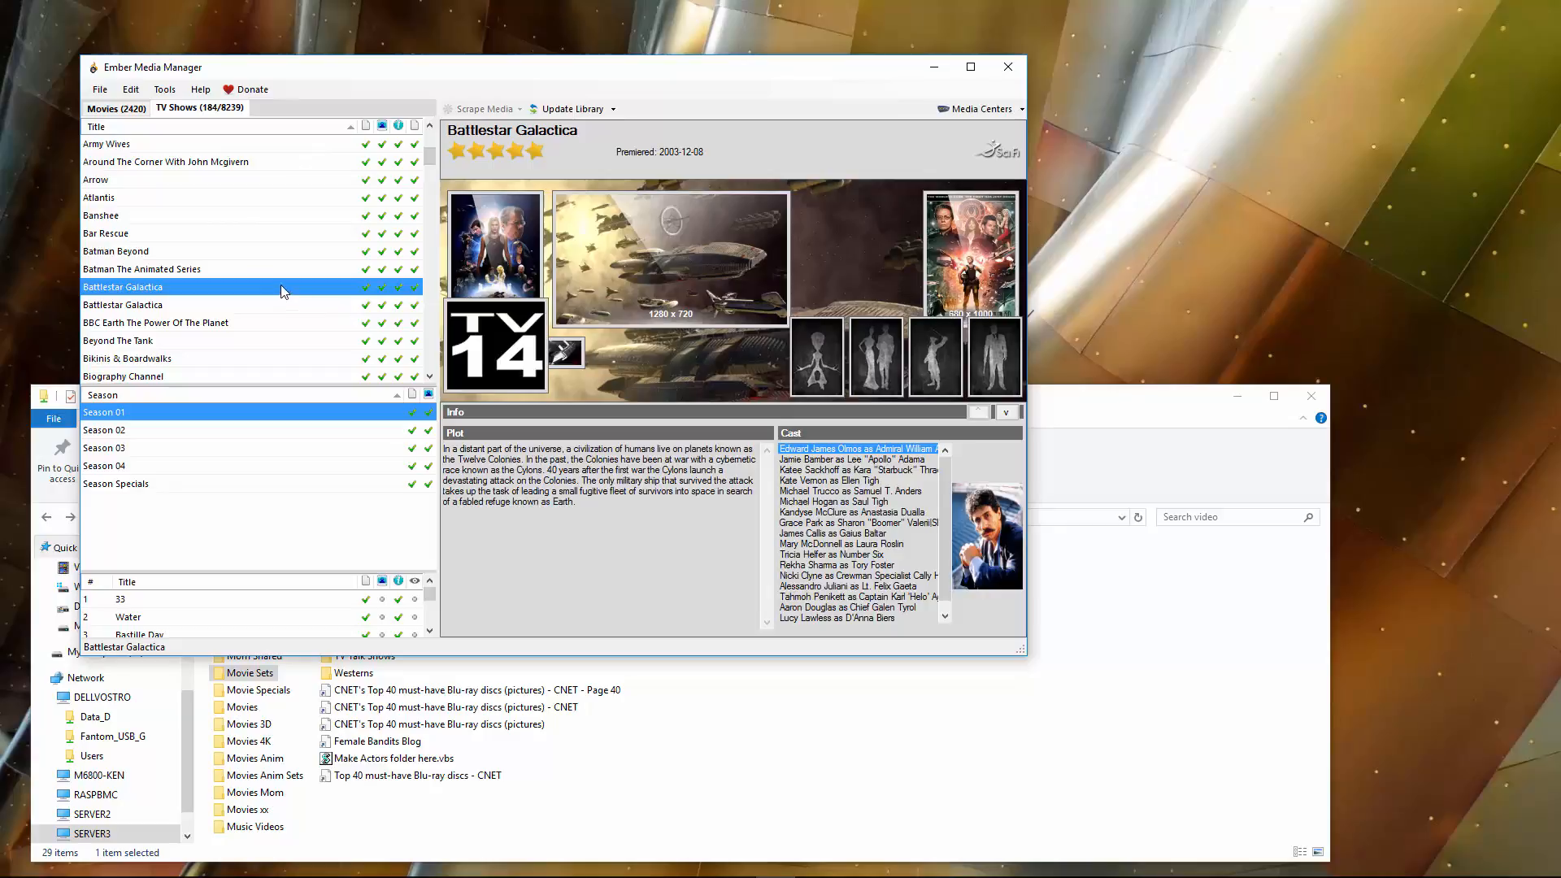
- Look over the library update options for TV shows and maximize the Ember Media Manager window
click(614, 109)
mouse_move(595, 150)
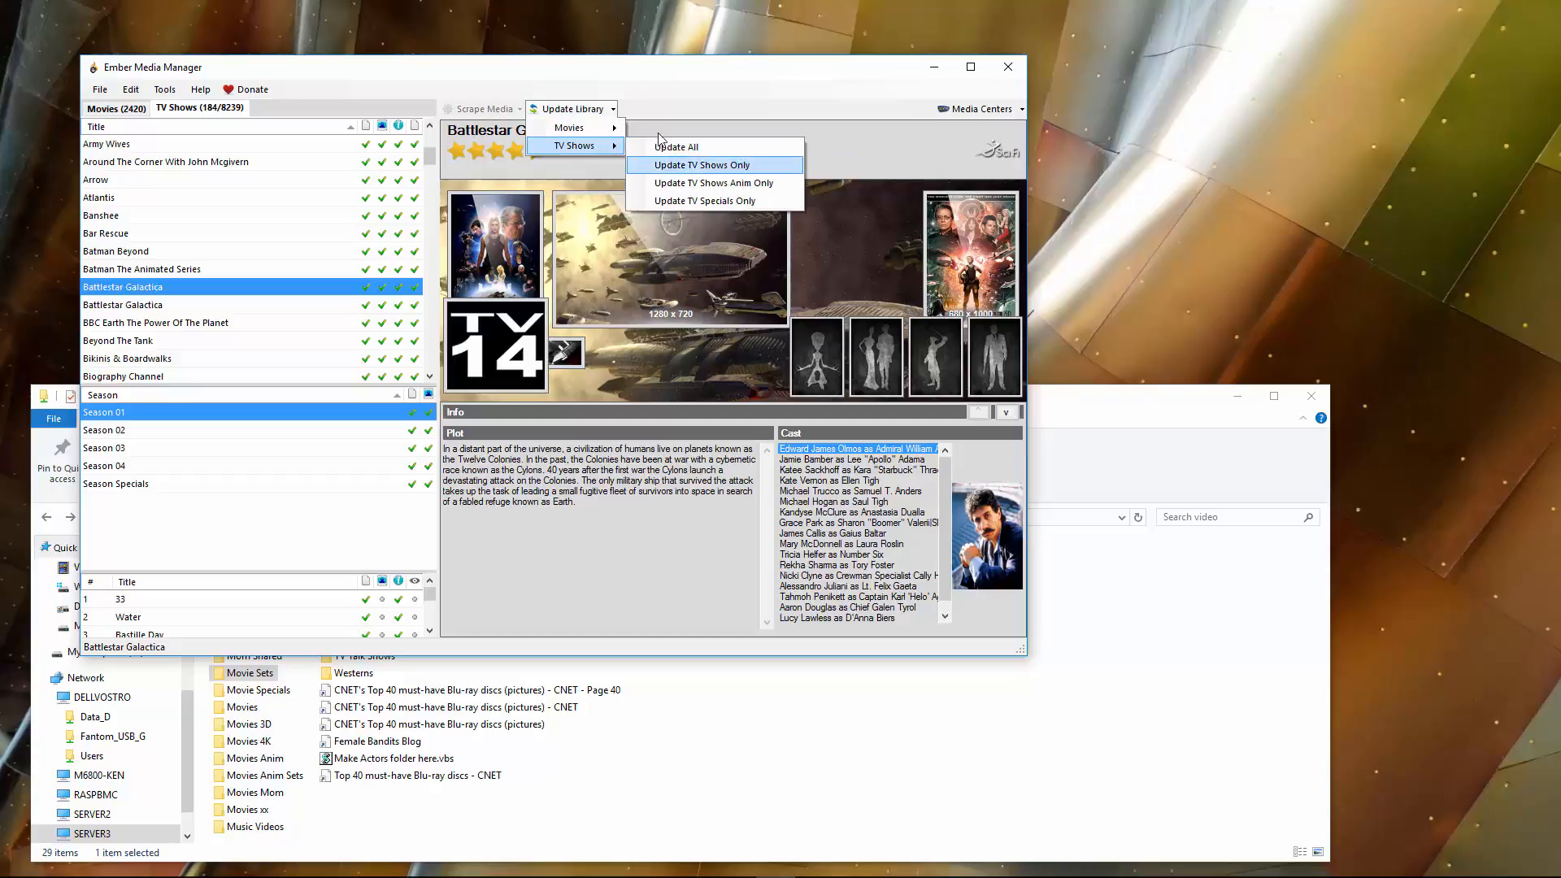
double_click(604, 73)
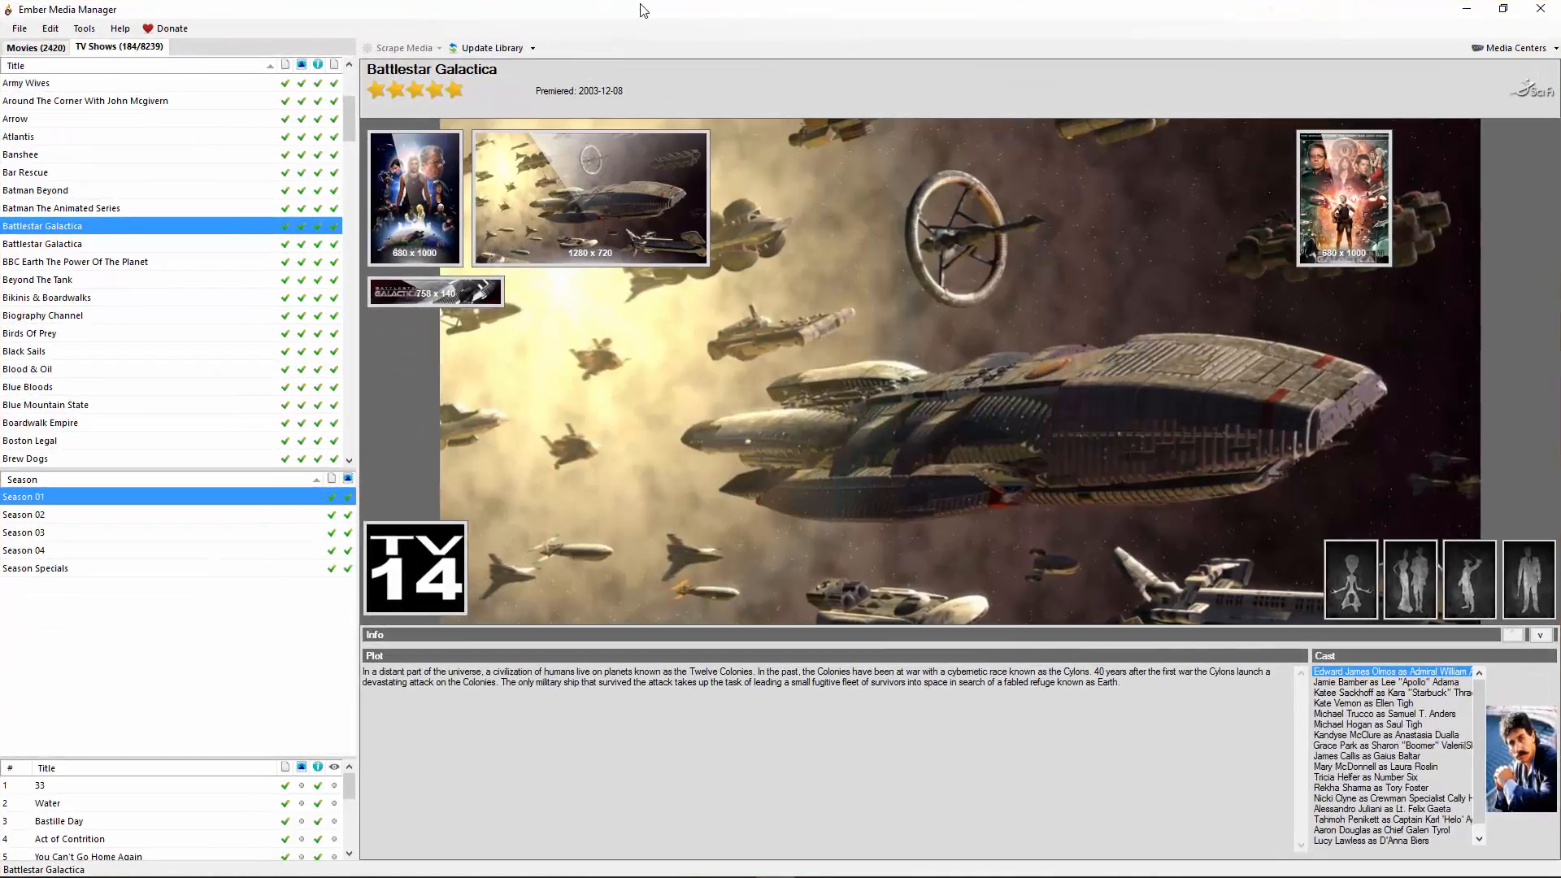
right_click(82, 227)
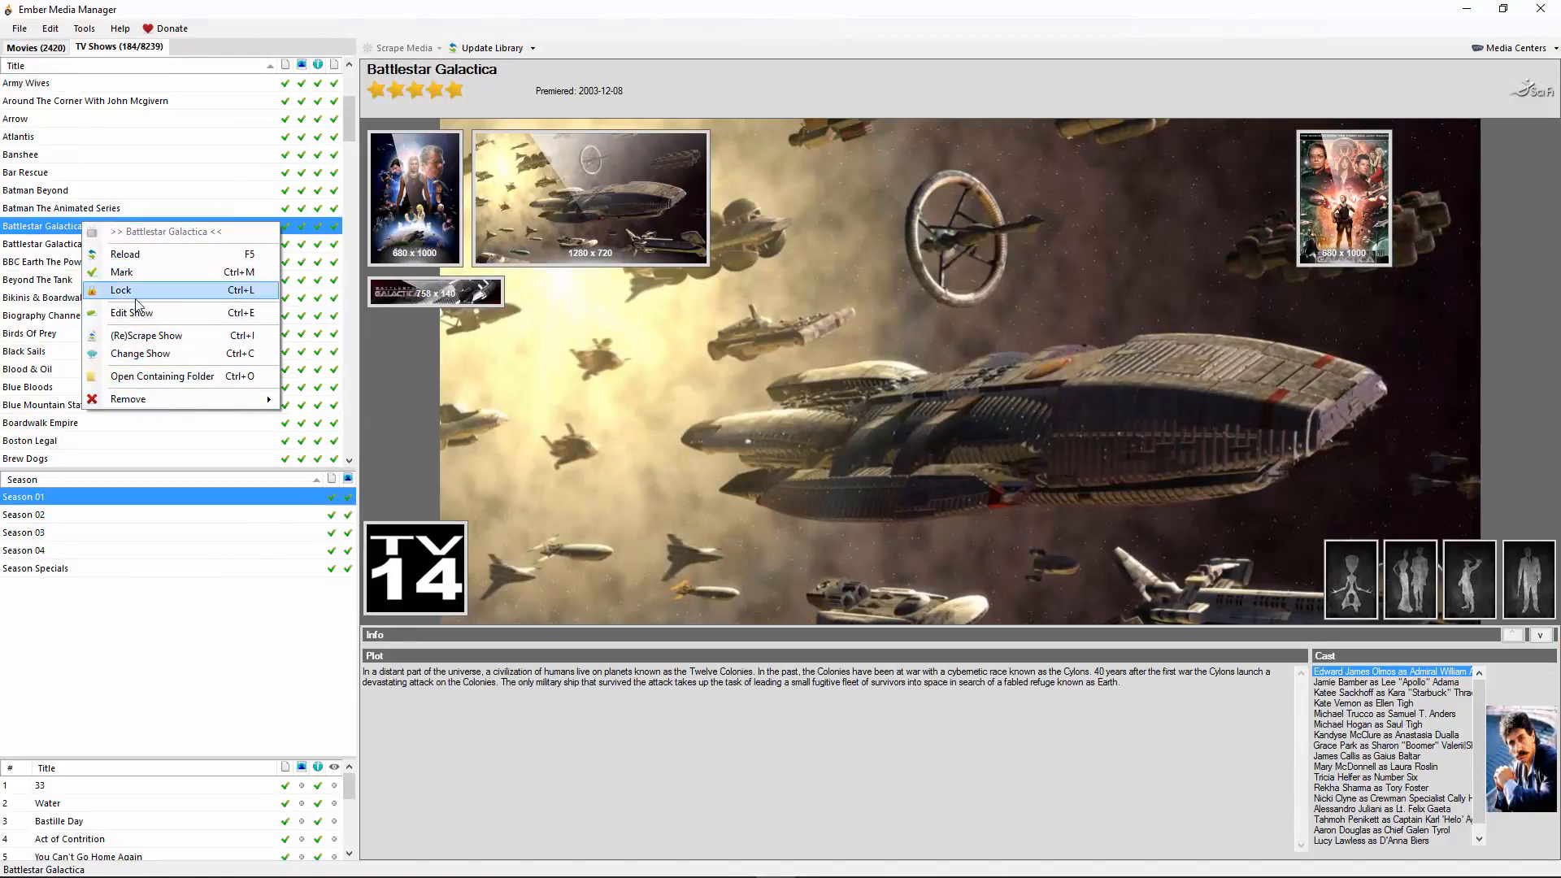
click(178, 341)
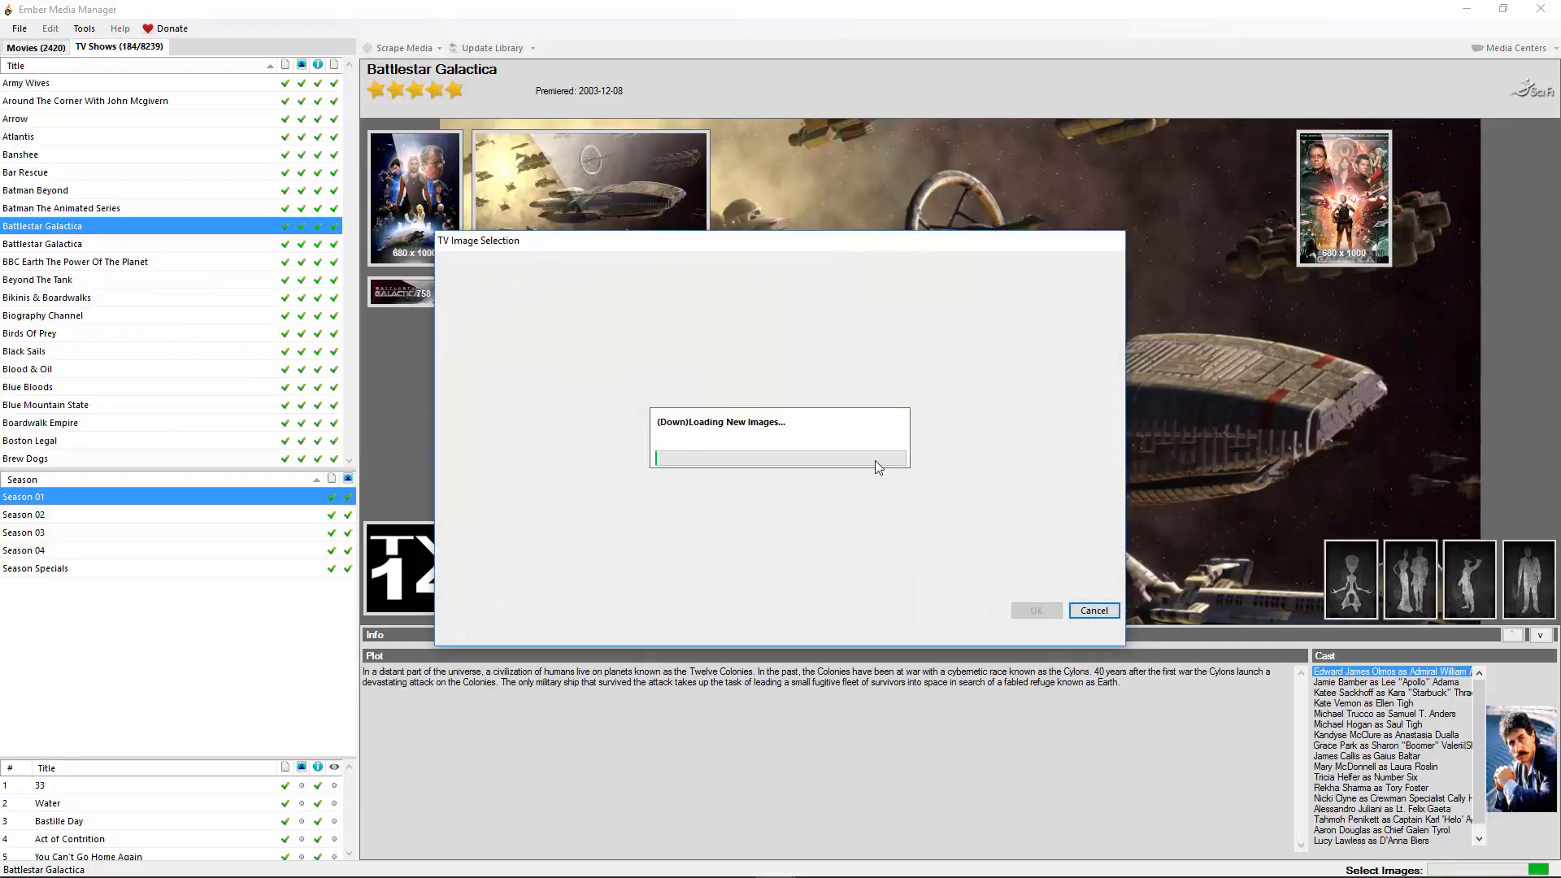
click(1097, 612)
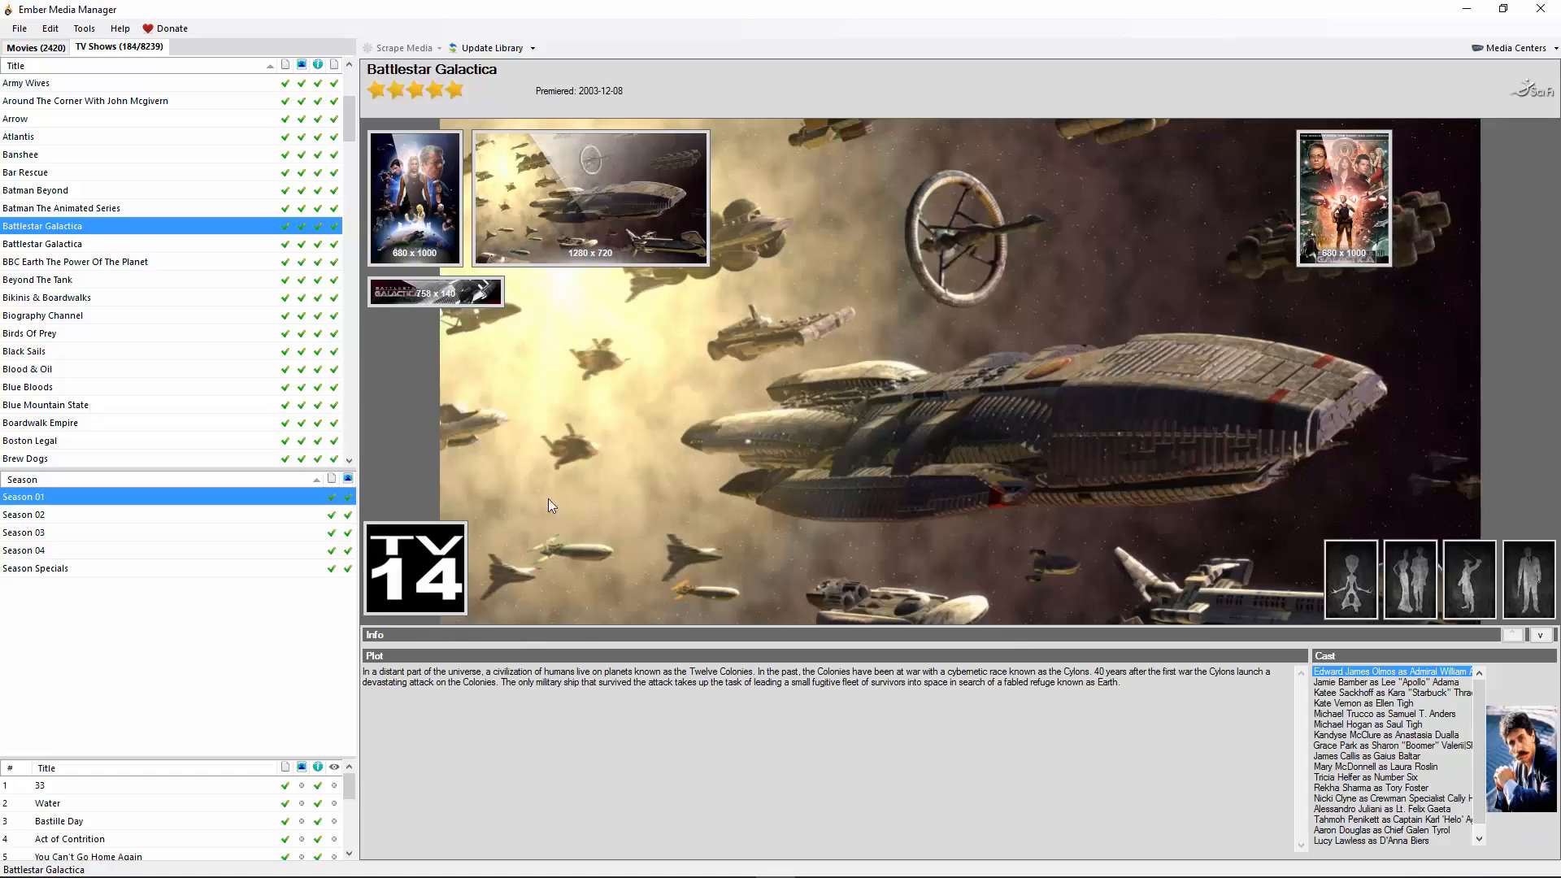
- Rescrape the show Beyond The Tank and review its all-seasons poster, show fanart and show poster choices
right_click(133, 278)
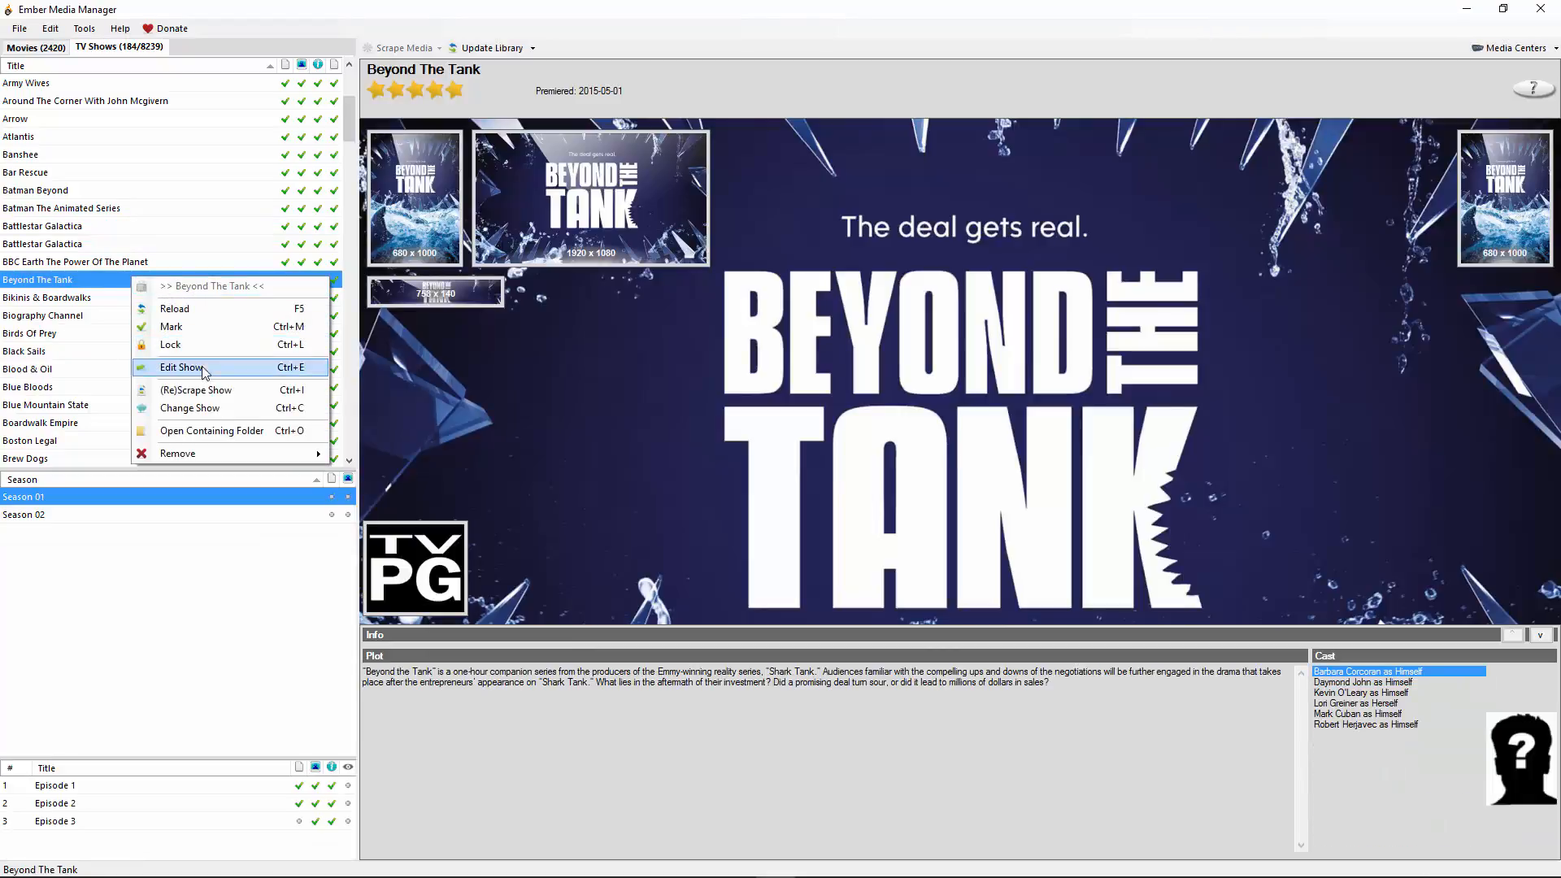
click(211, 392)
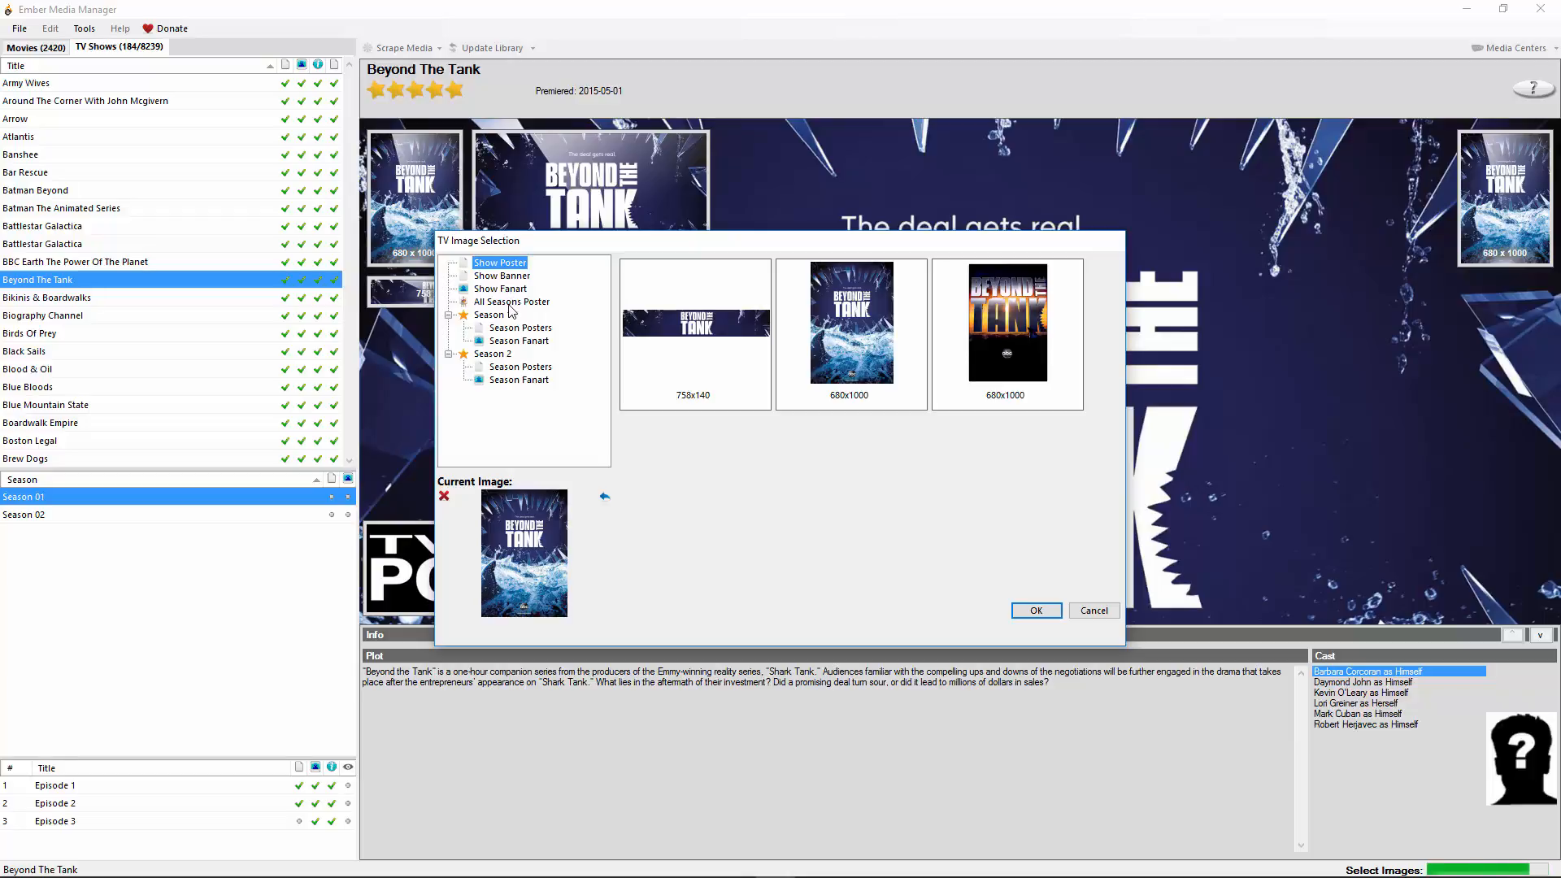
click(509, 303)
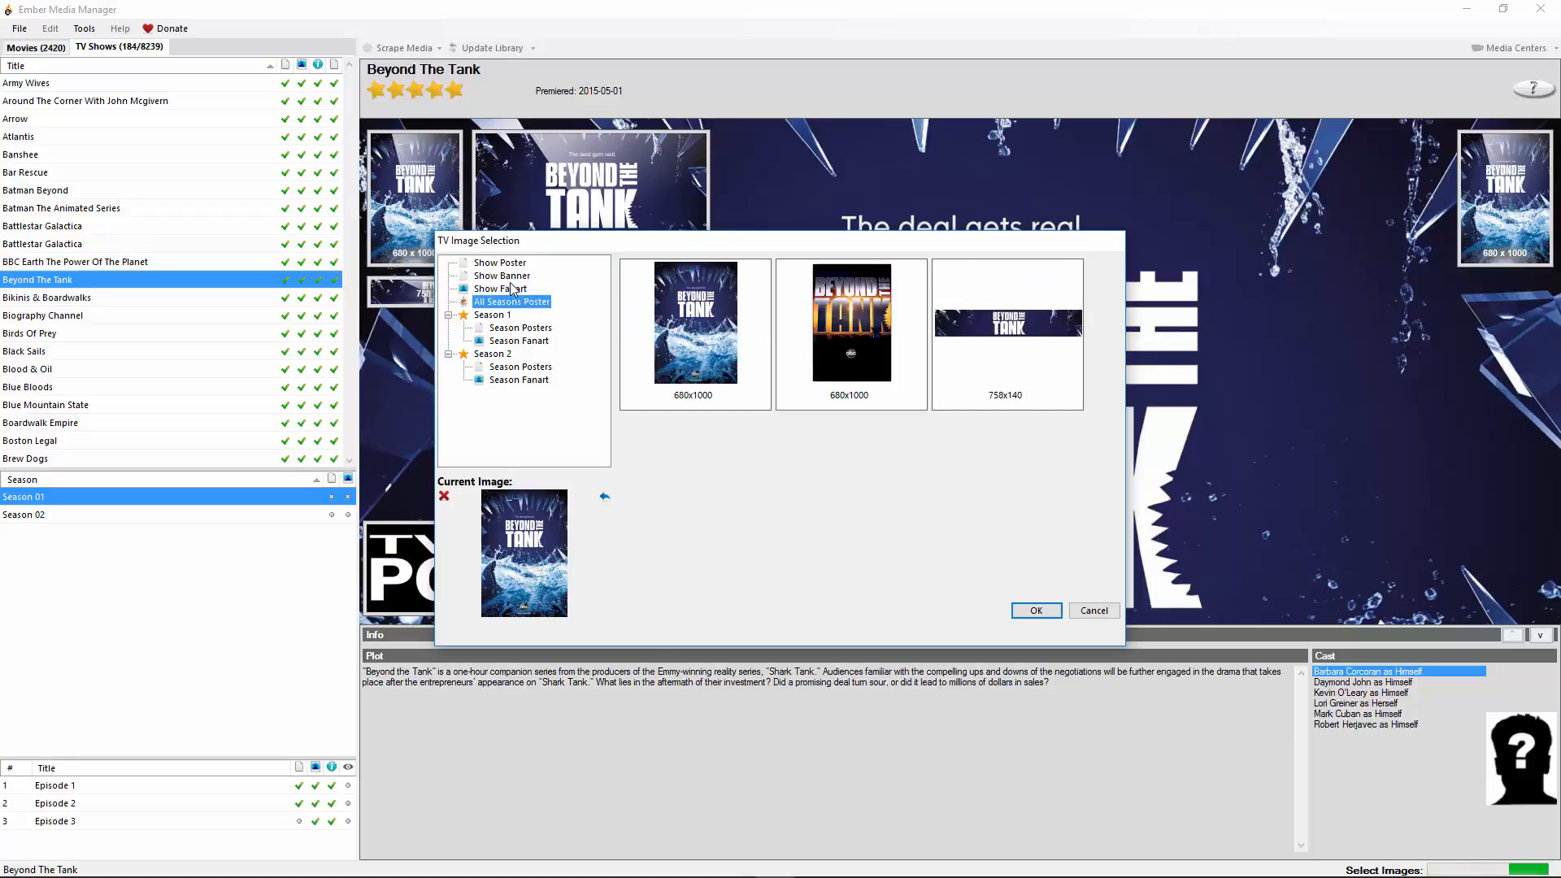
click(513, 288)
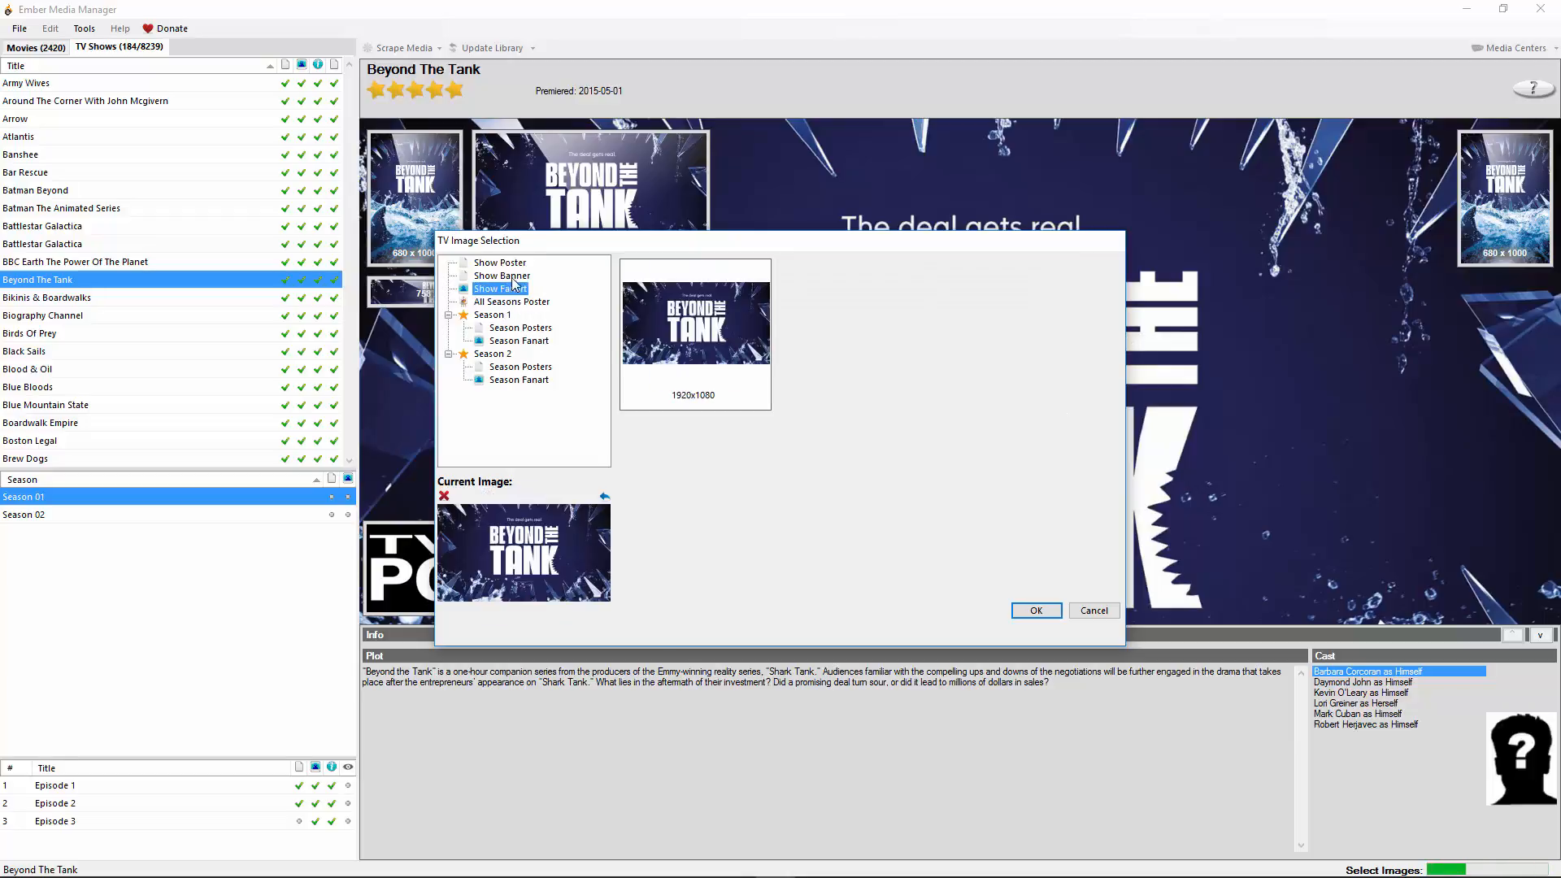
click(513, 263)
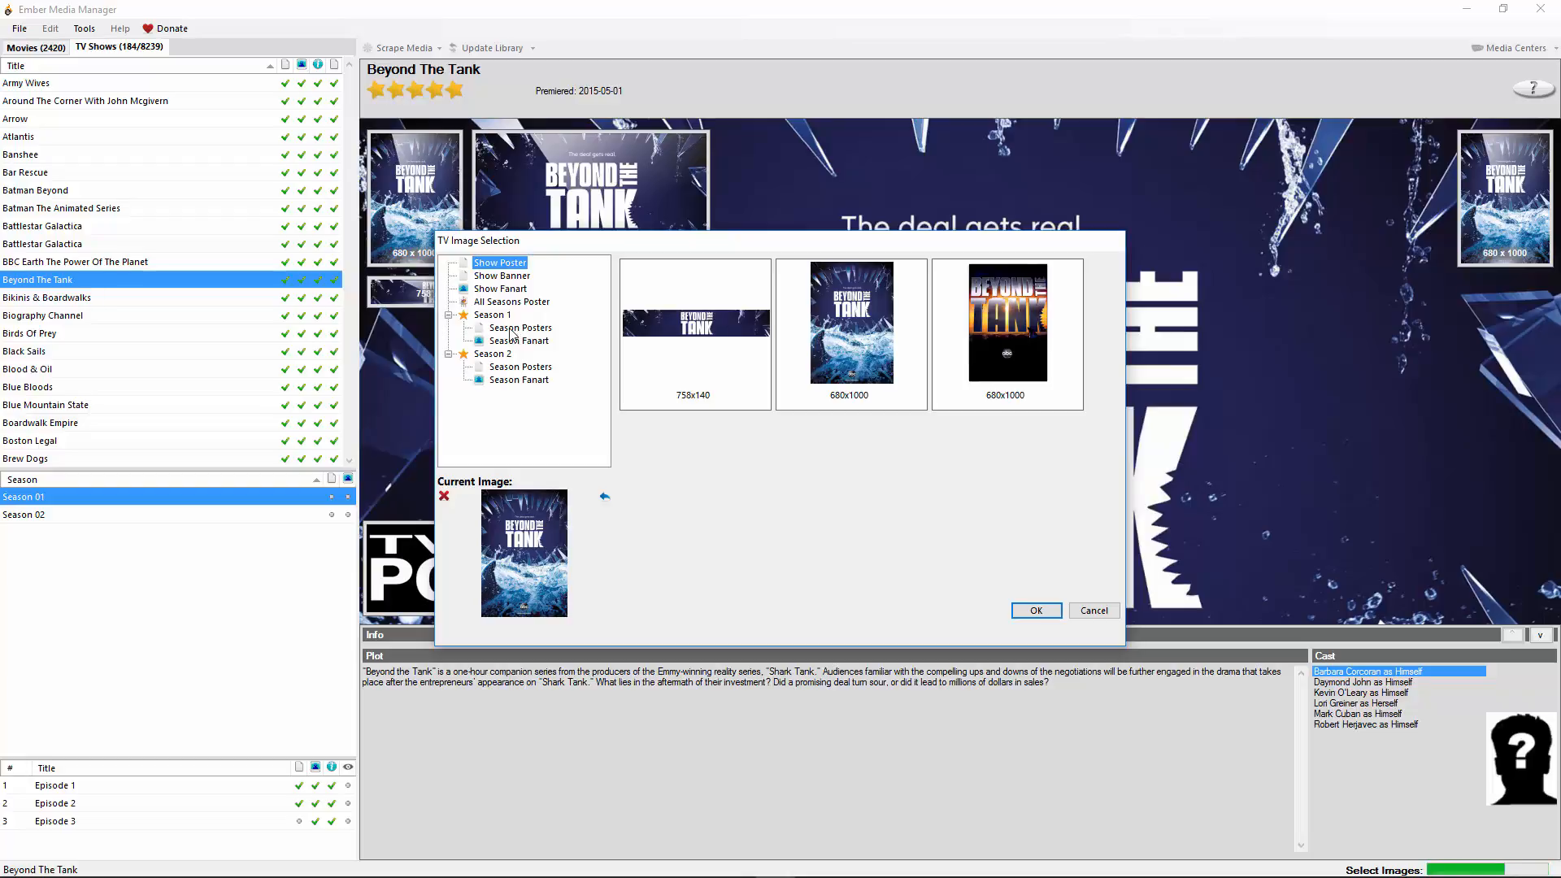
- Review the Season 1 posters and fanart, preview the Season 2 poster enlarged, and cancel the image selection
click(512, 329)
click(507, 341)
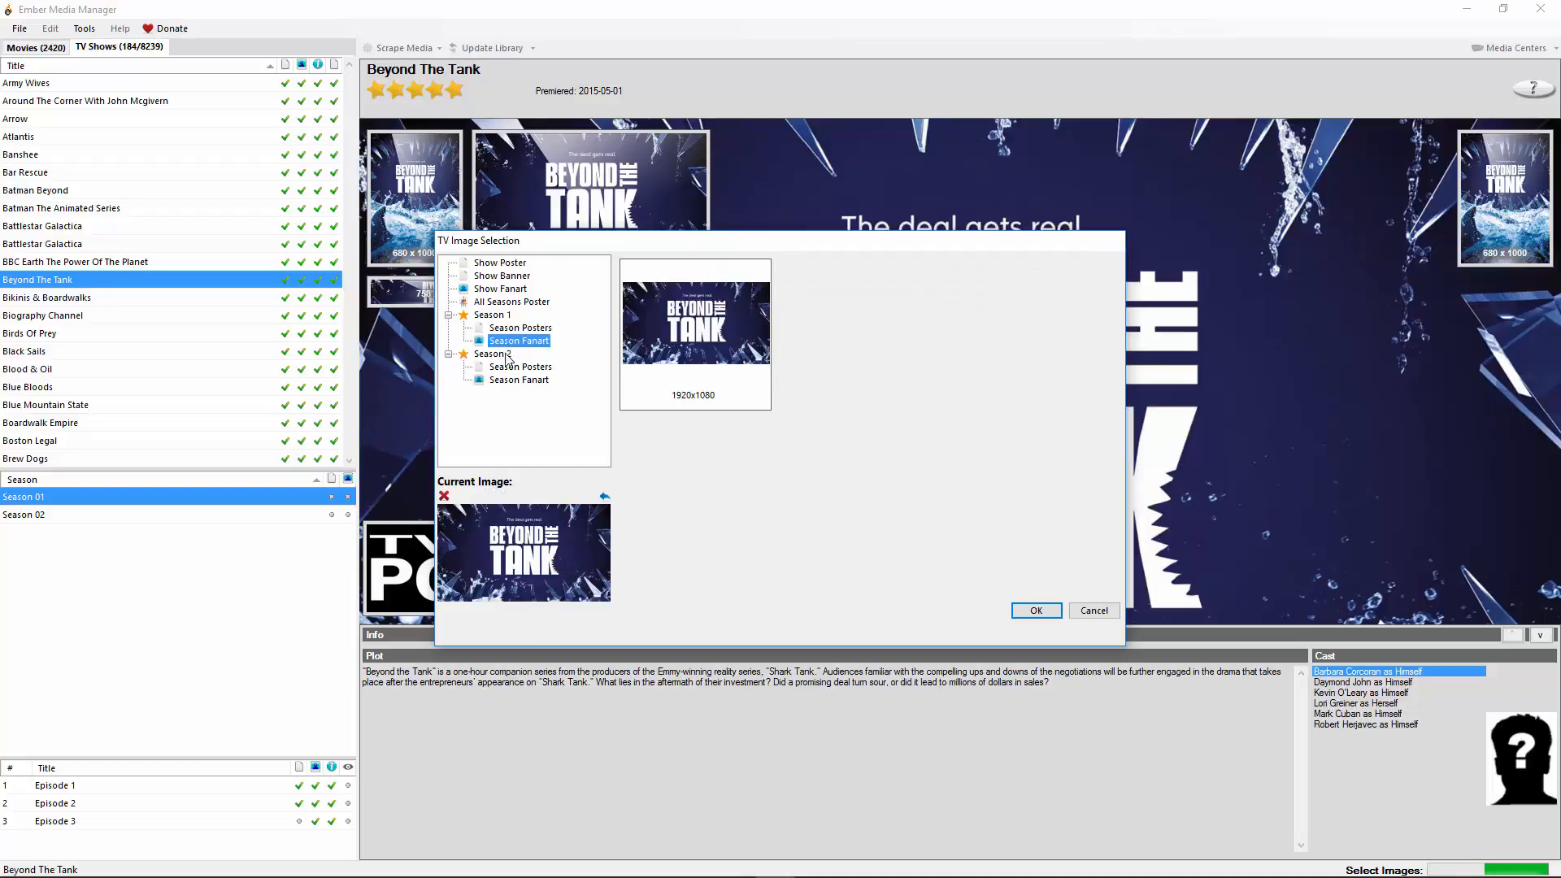
click(510, 369)
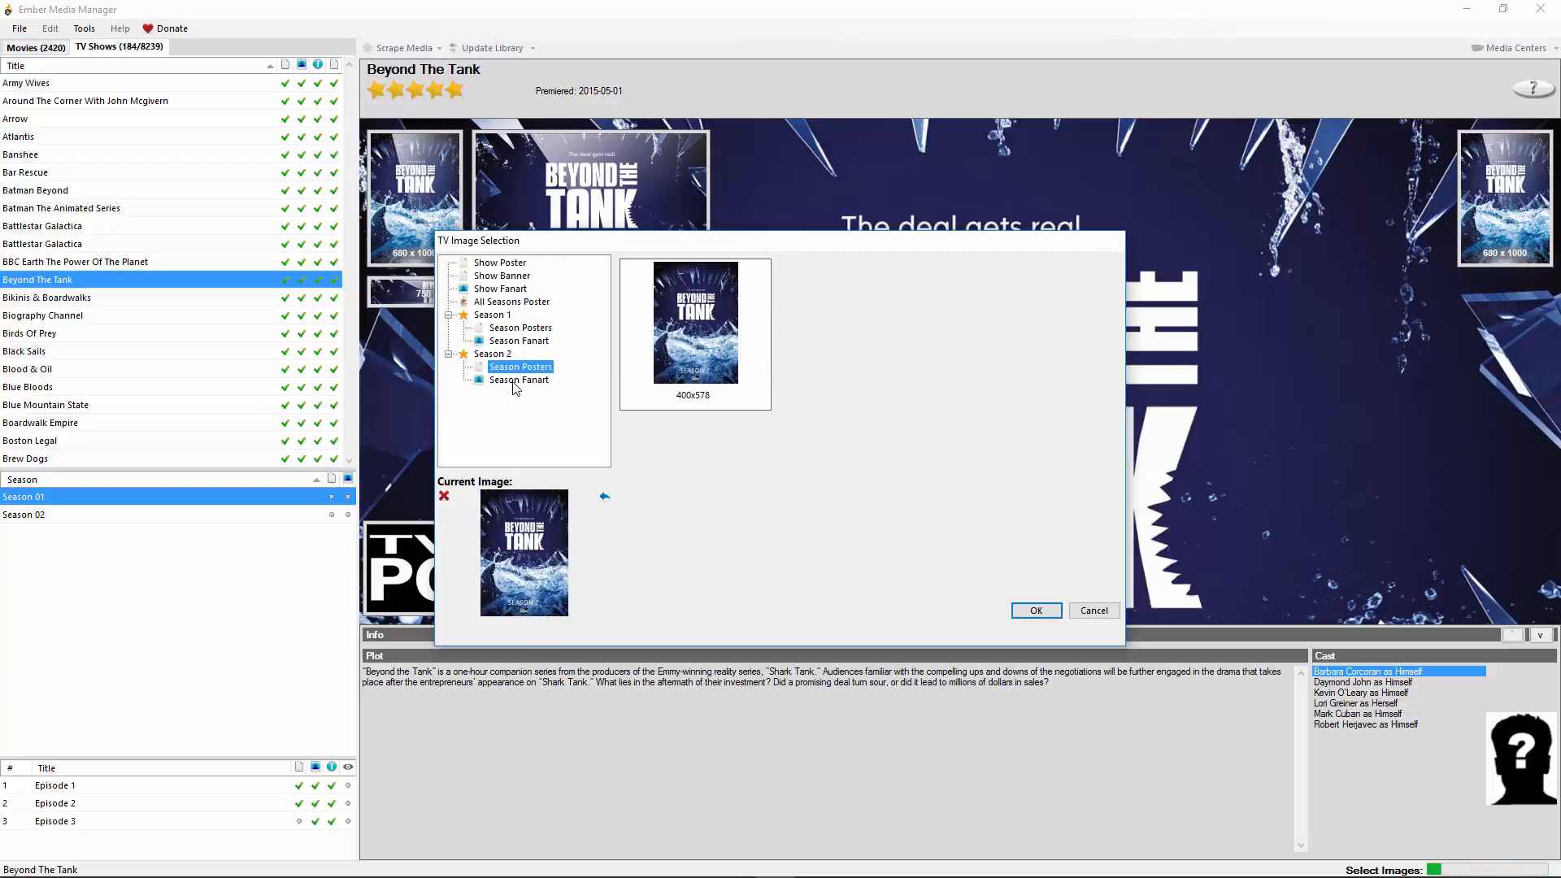
double_click(739, 317)
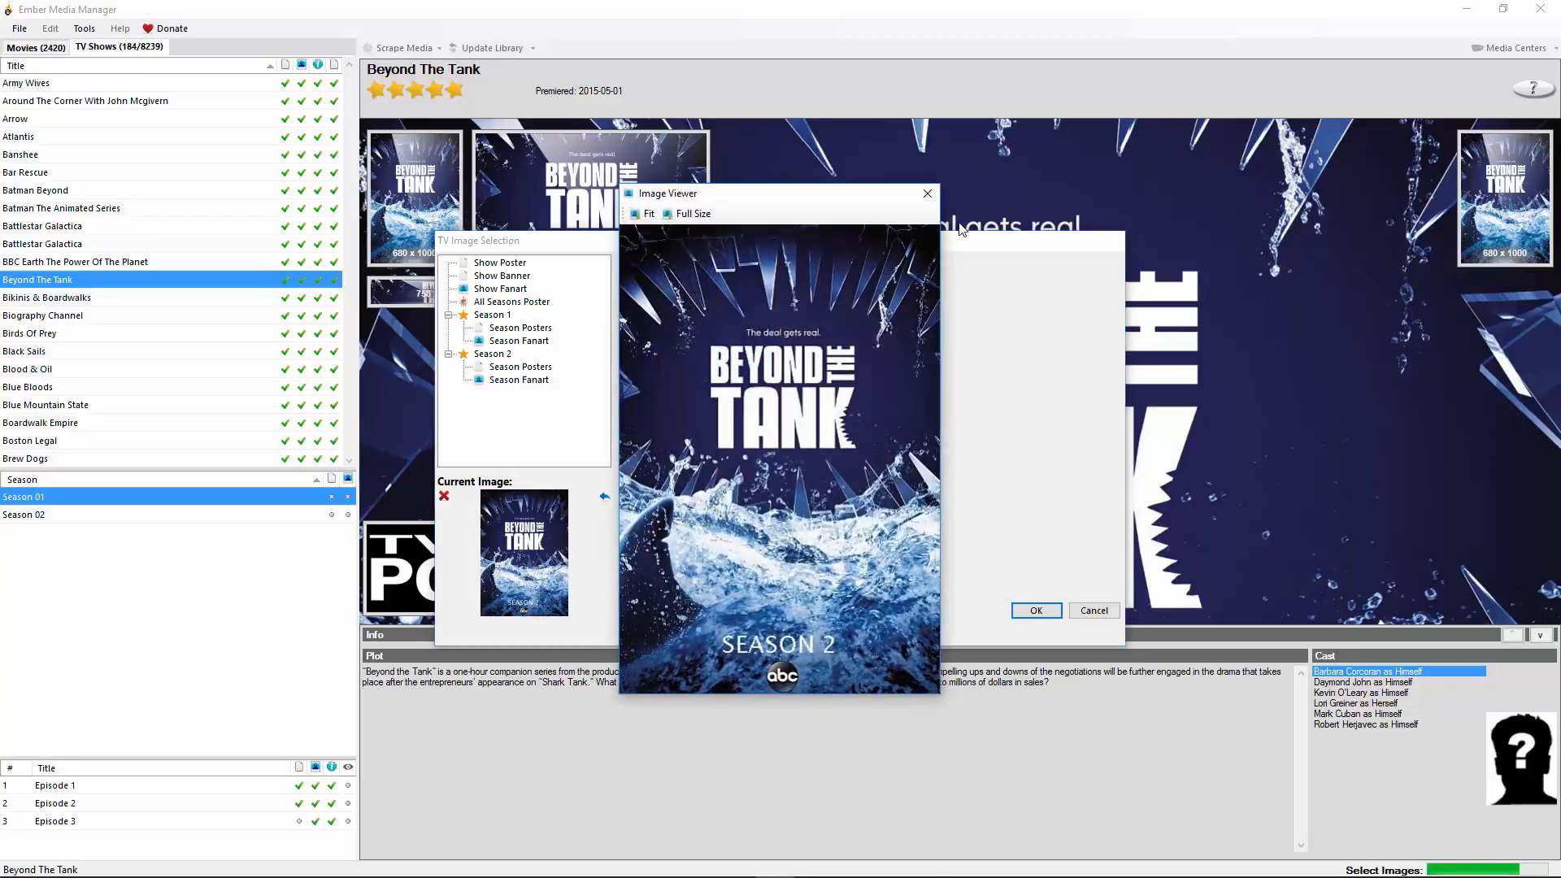
click(926, 193)
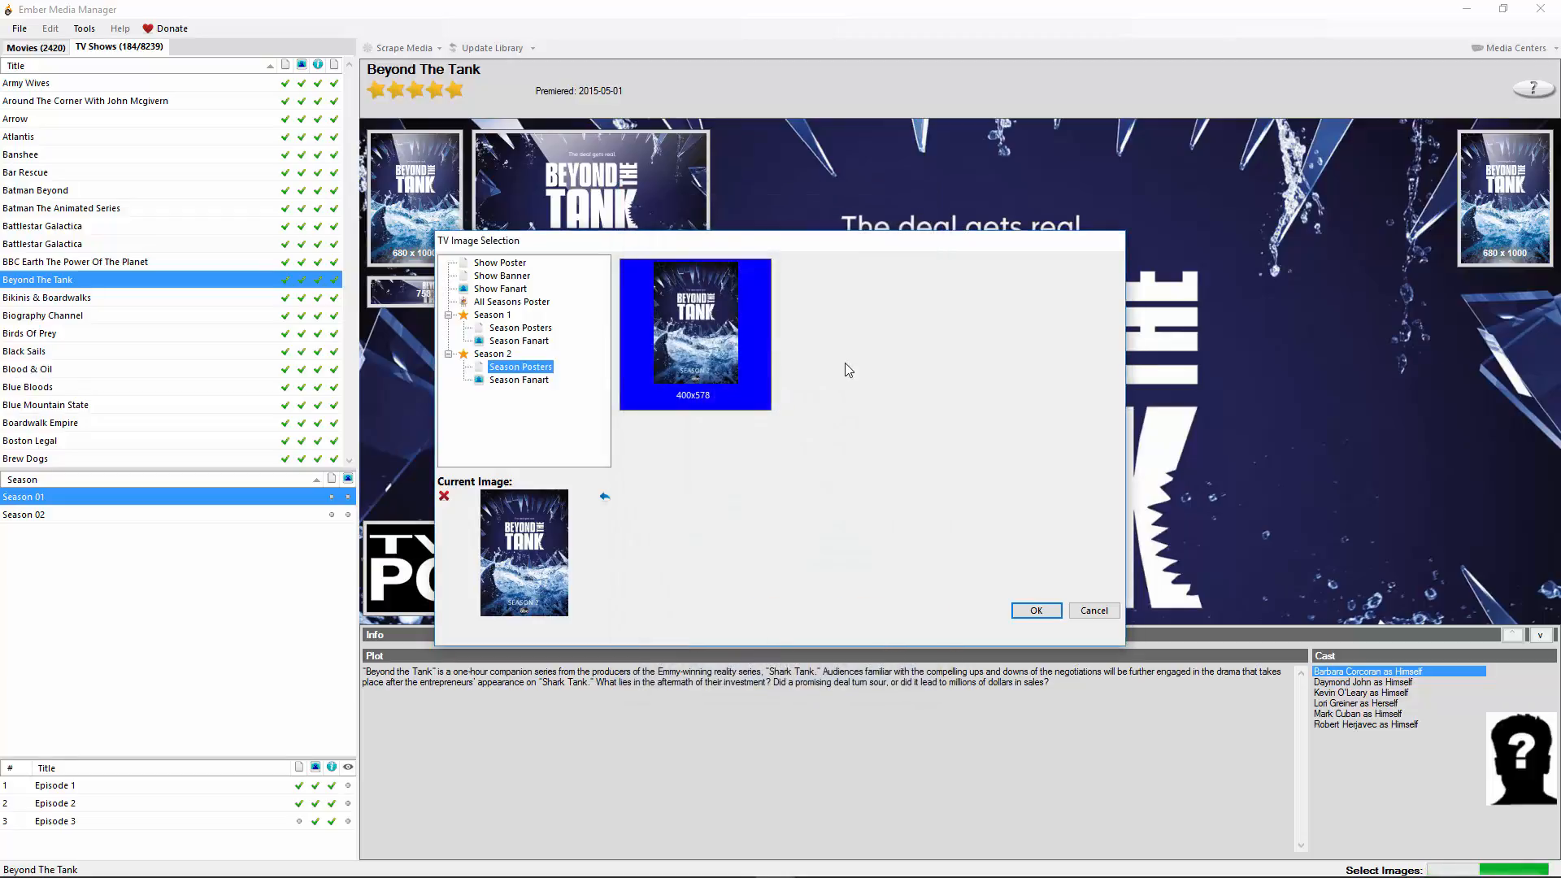
click(1093, 612)
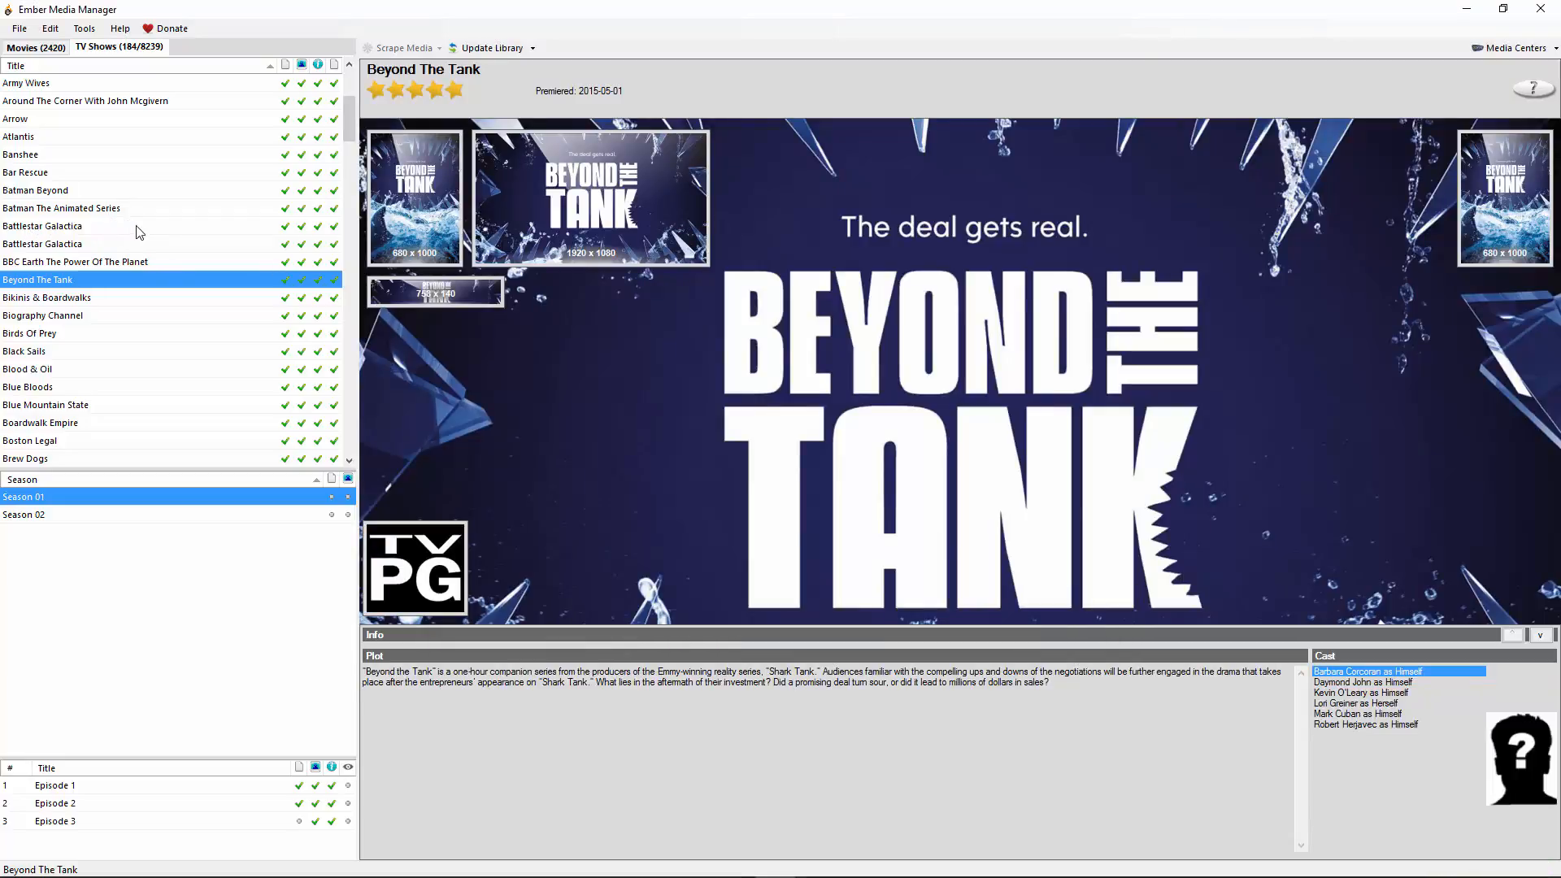
- Select the first Battlestar Galactica entry in the TV shows list
click(139, 228)
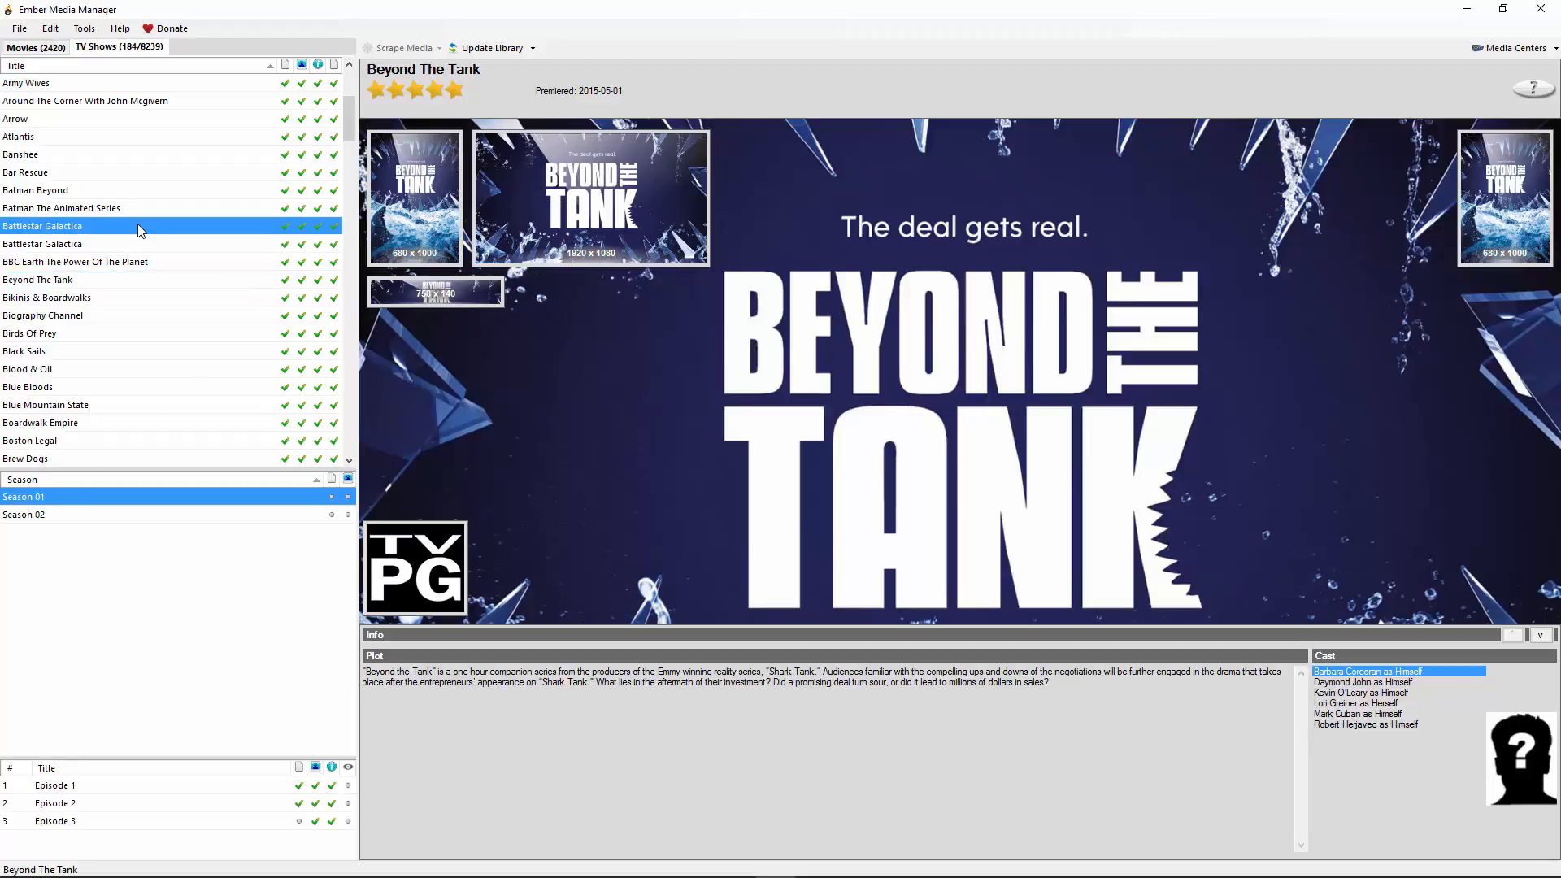